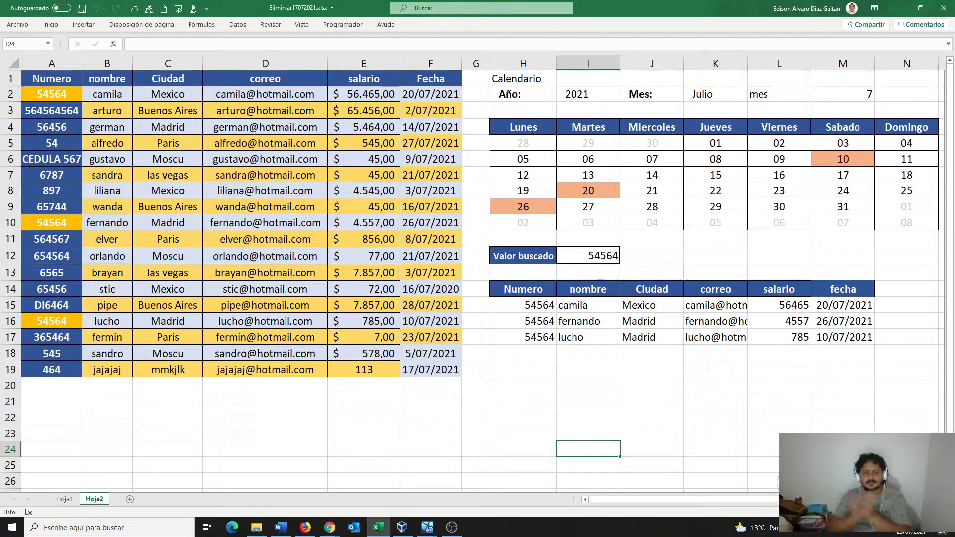
- Survey the employee records table, the July 2021 calendar and the lookup results area
click(172, 176)
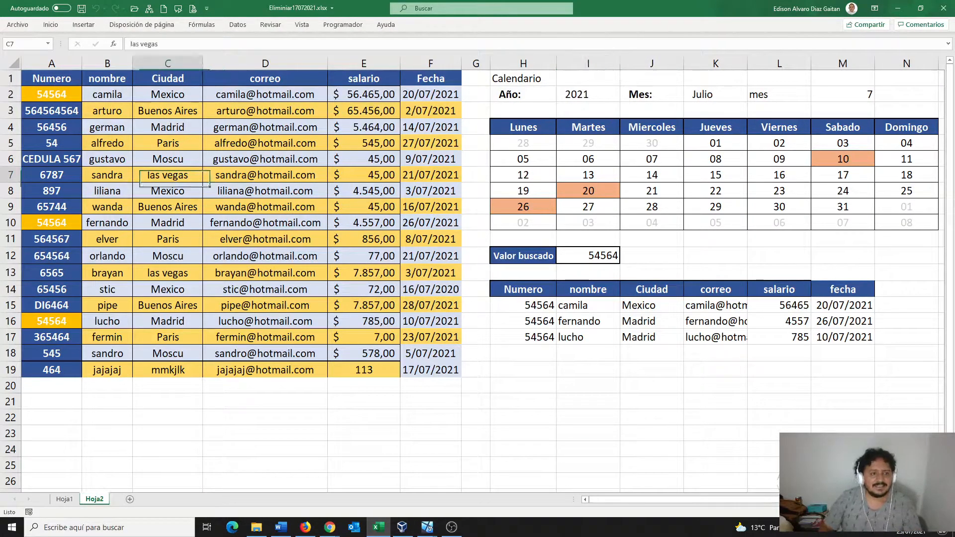
drag(52, 78, 457, 371)
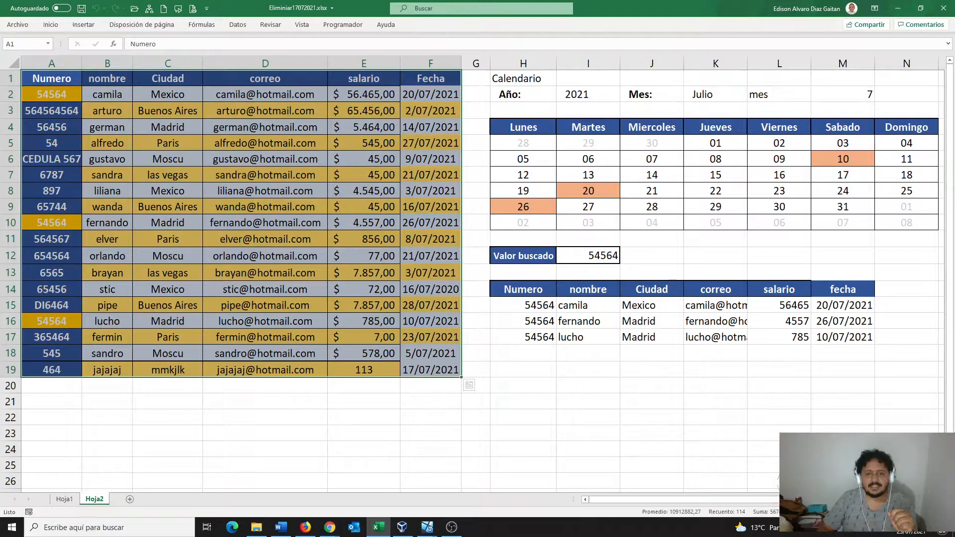
click(524, 127)
drag(524, 78, 906, 223)
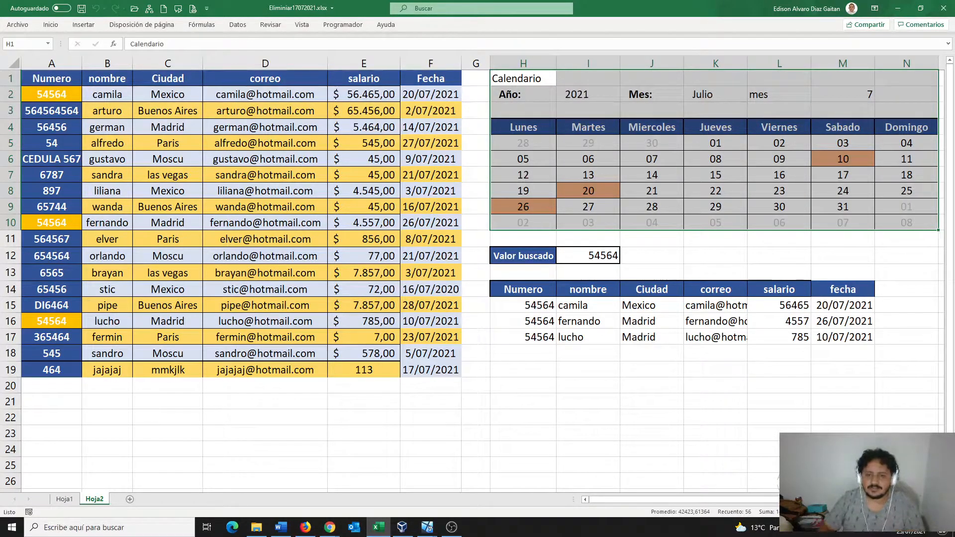
drag(522, 256, 846, 368)
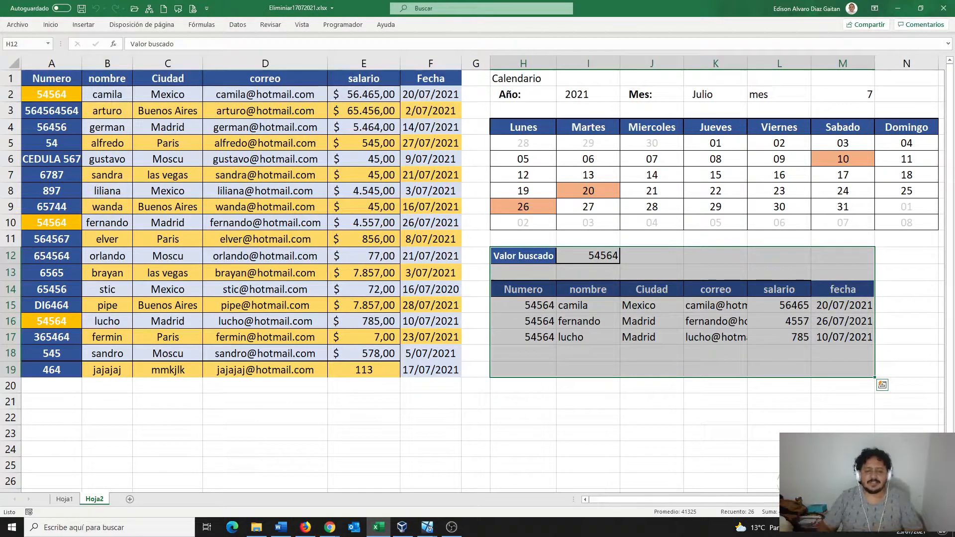
- Clear the contents of A5:F19 and return to the empty cell A5
click(363, 386)
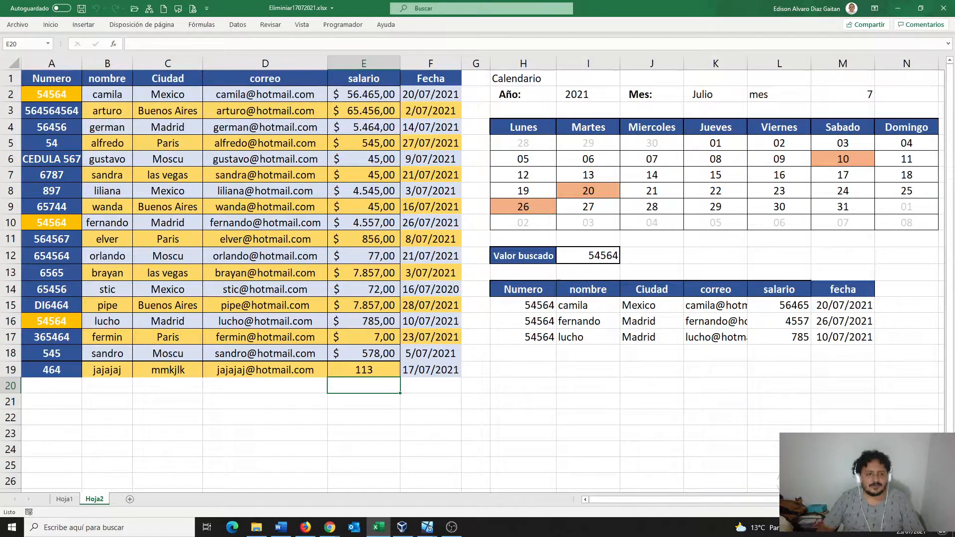
drag(52, 143, 431, 370)
key(Delete)
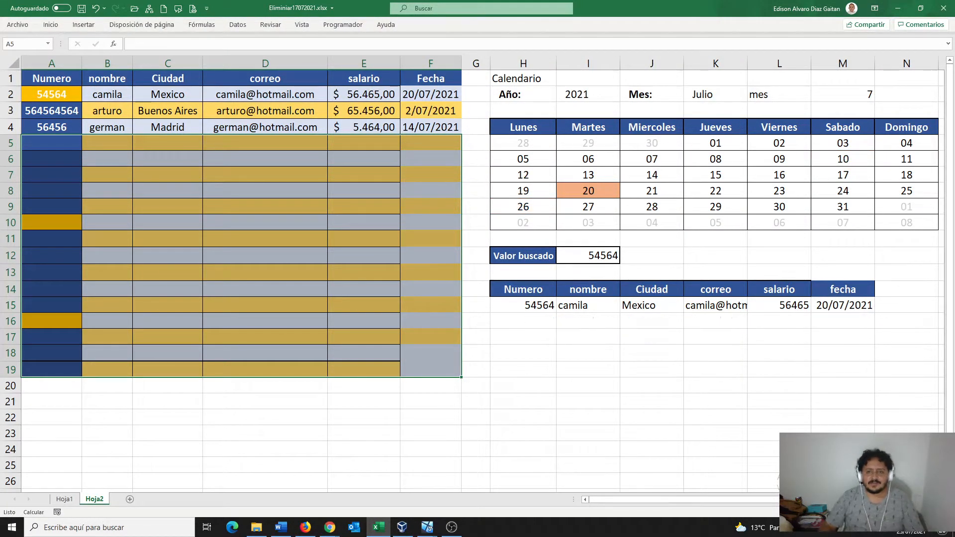
click(265, 239)
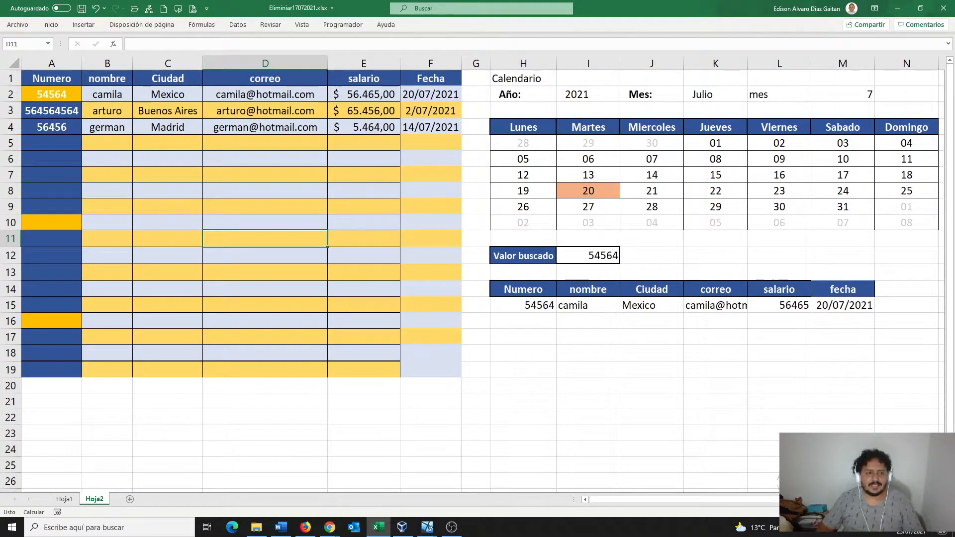
click(51, 143)
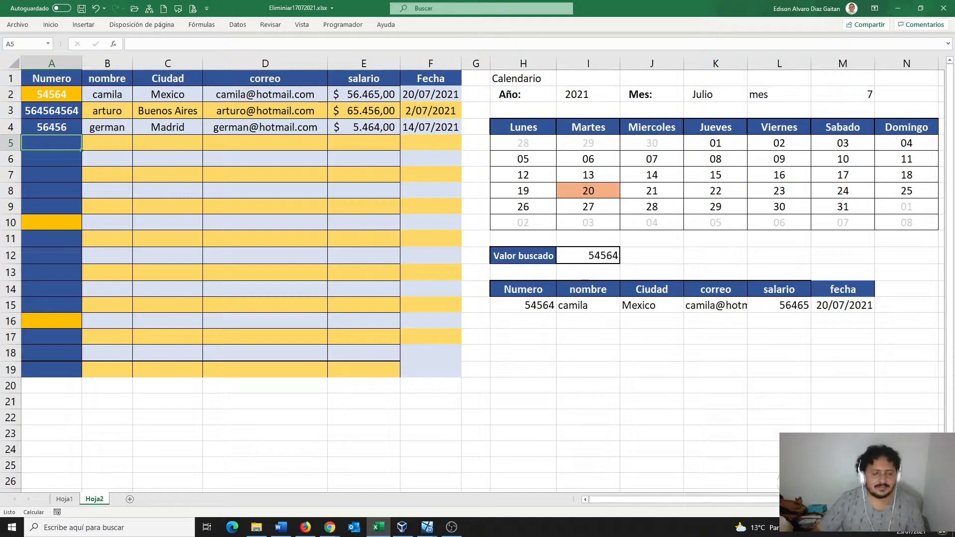
- Enter number 12345, the employee's name and city Castro into row 5
text(12345)
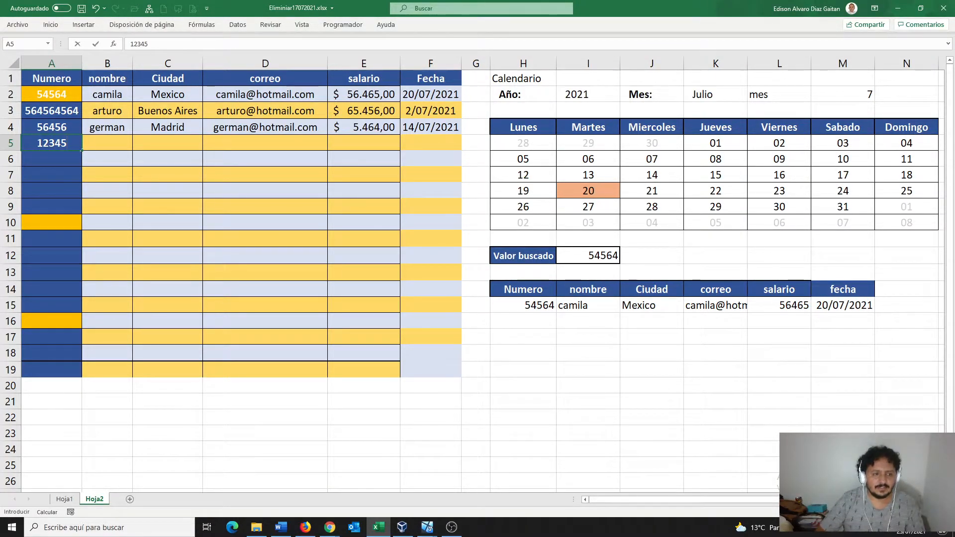
key(Tab)
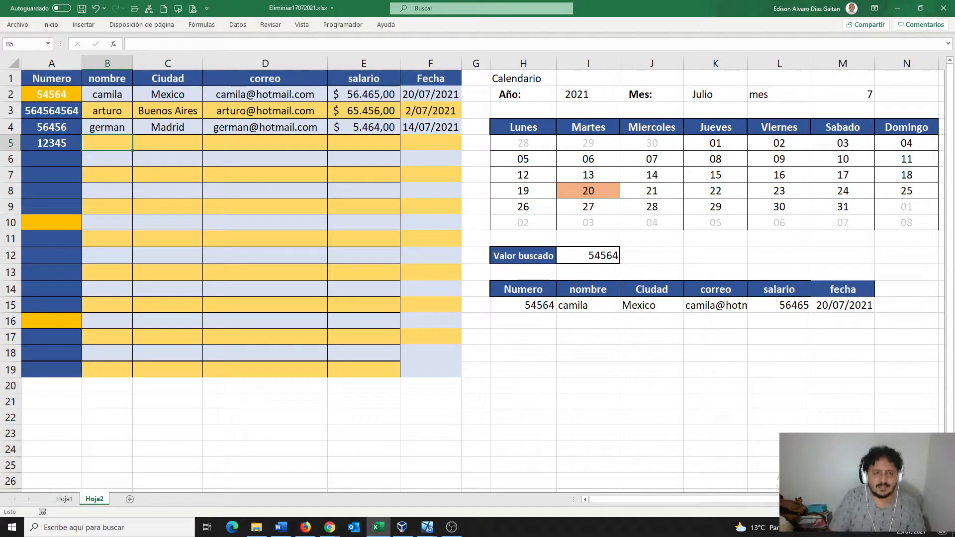
right_click(210, 158)
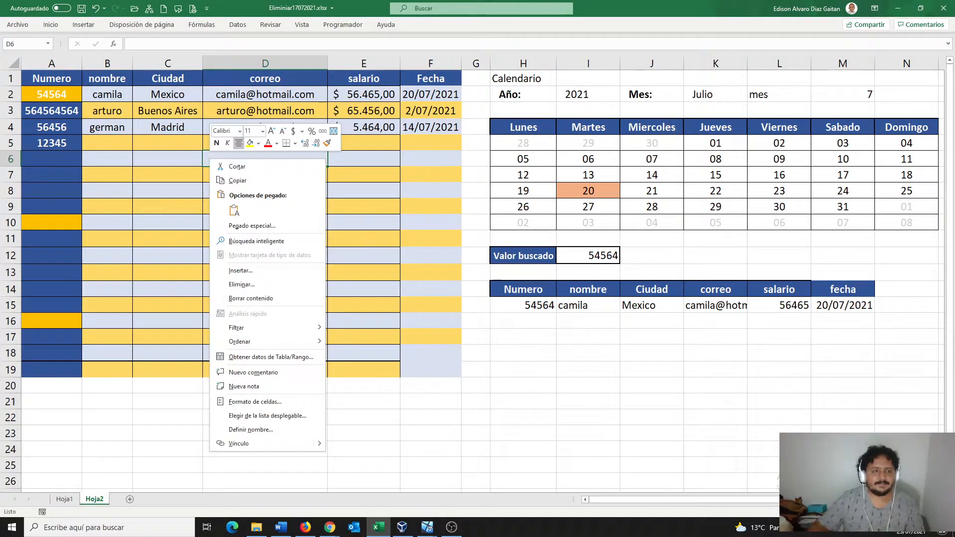
key(Escape)
click(107, 143)
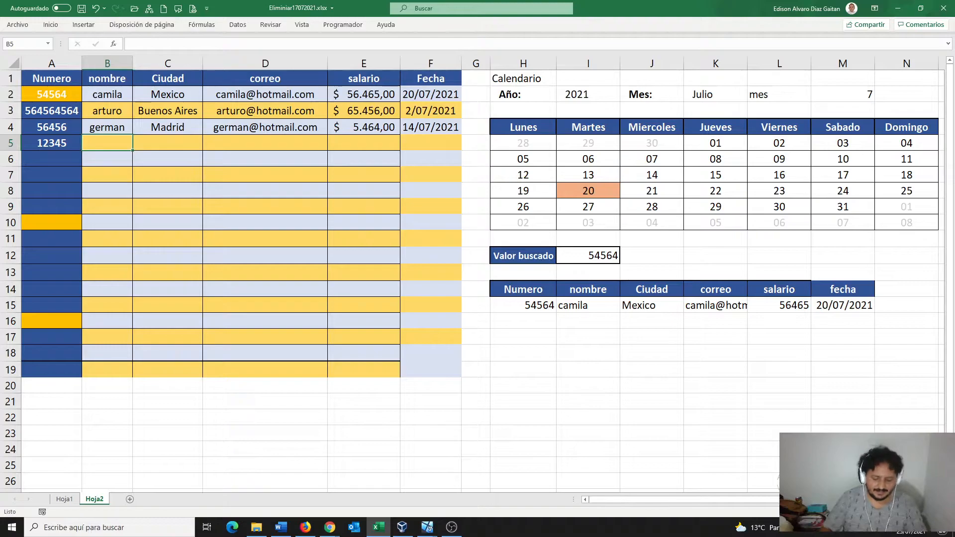
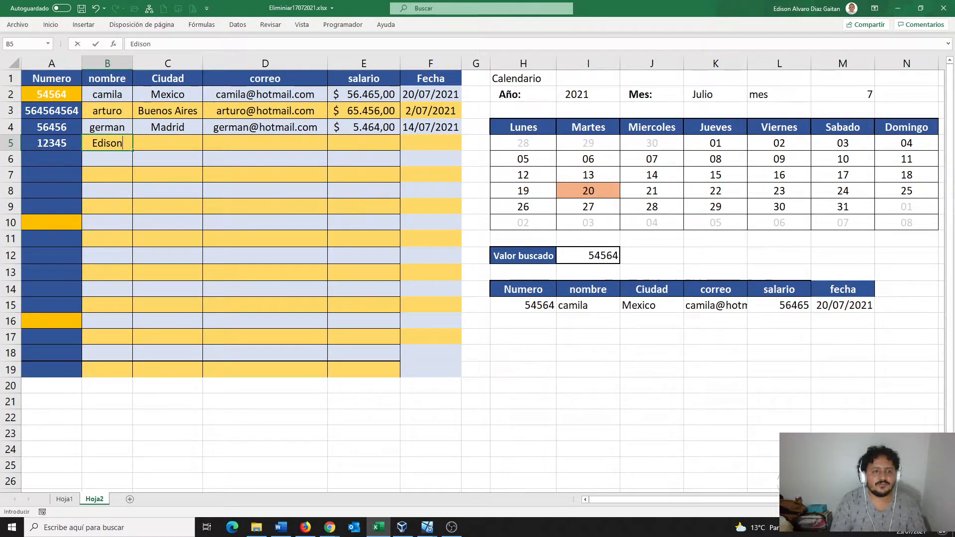
key(Tab)
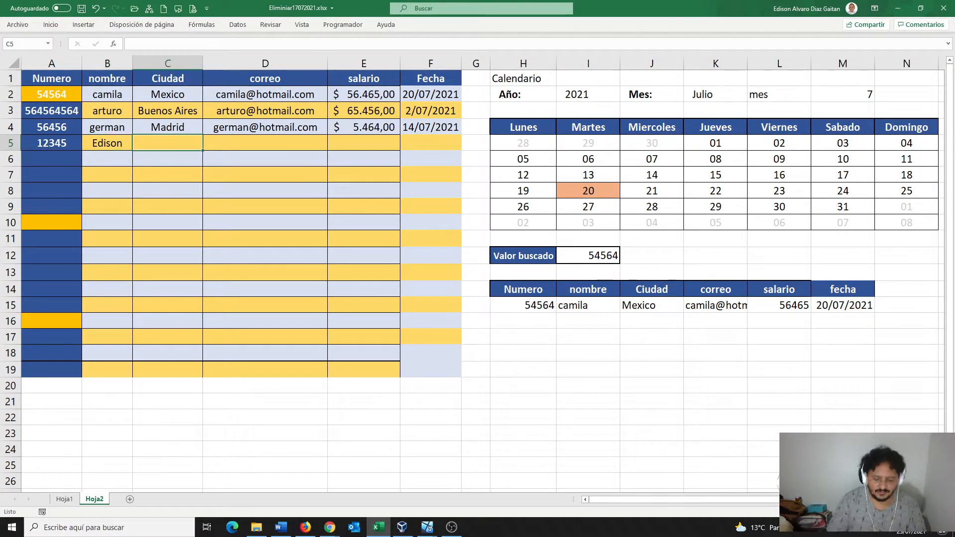
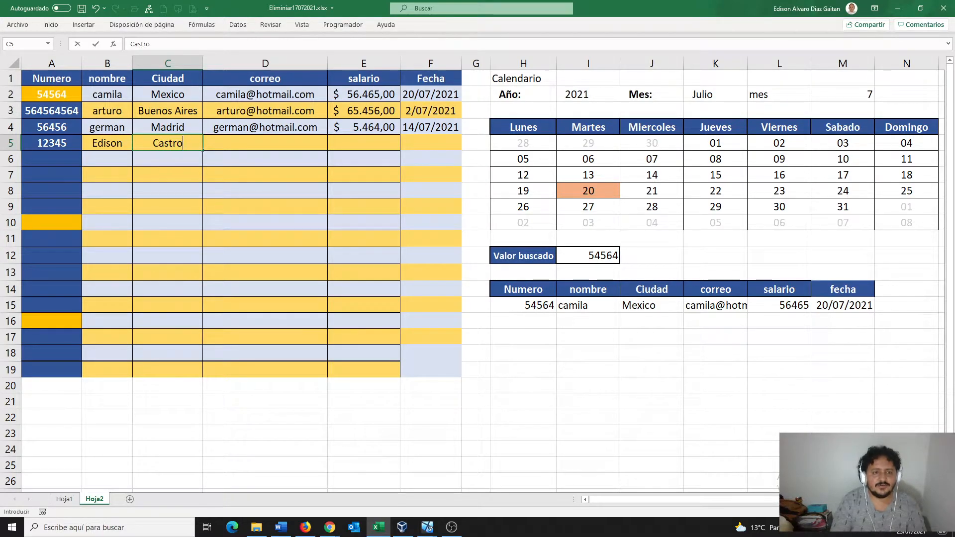
key(Tab)
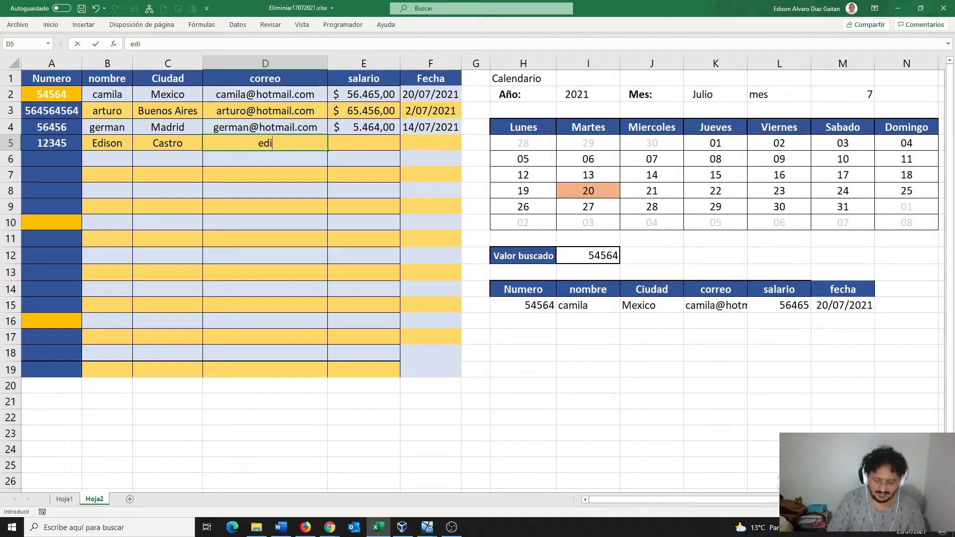
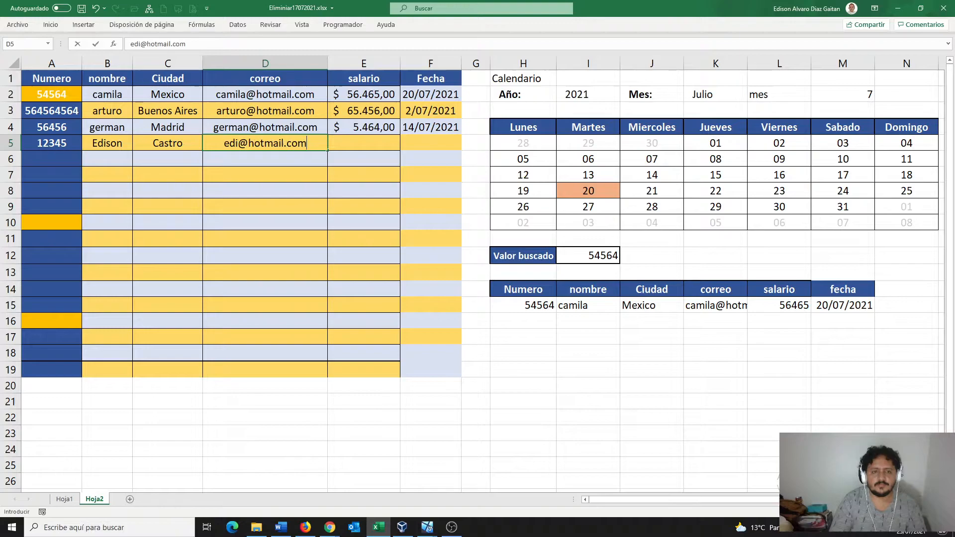
- Complete row 5 with the employee's e-mail, salary 123 and date 18/07/2021
key(Tab)
text(123)
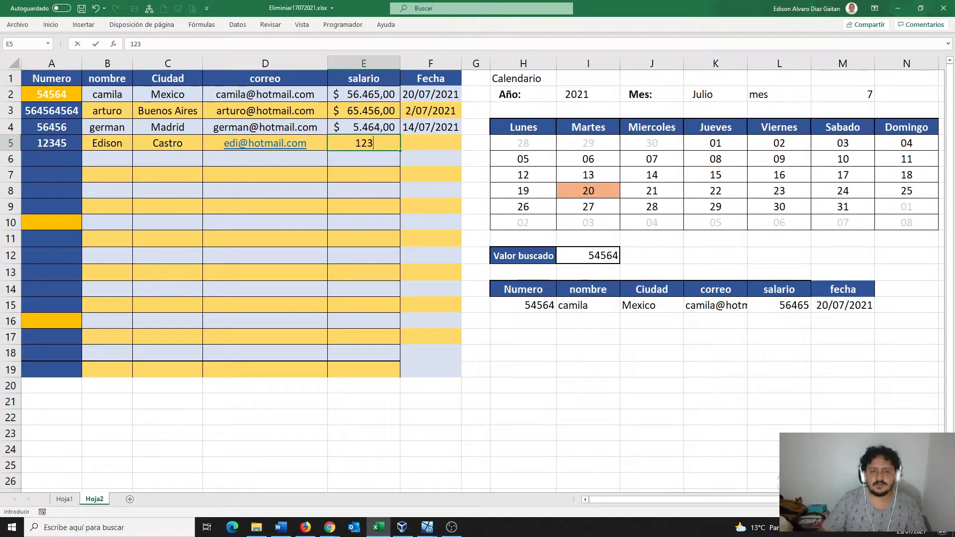
key(Tab)
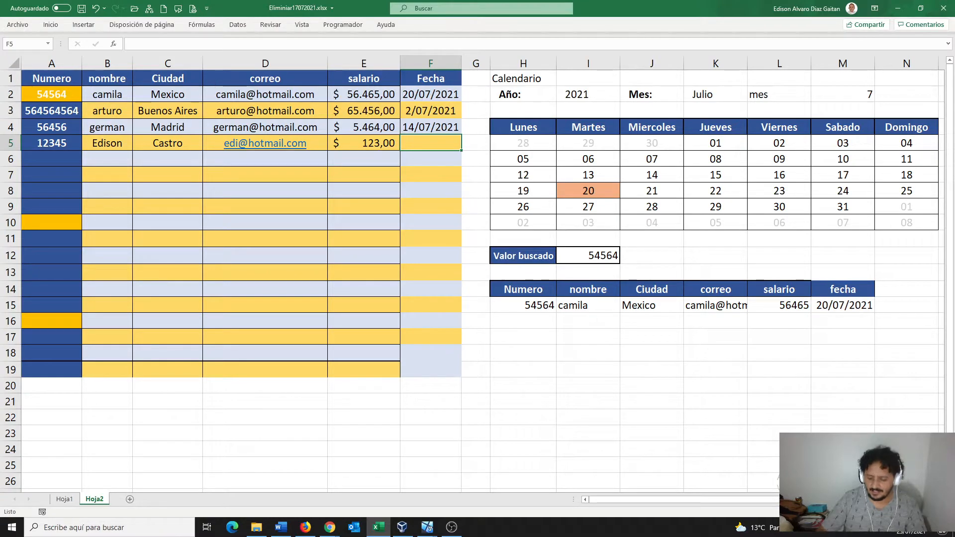
text(18)
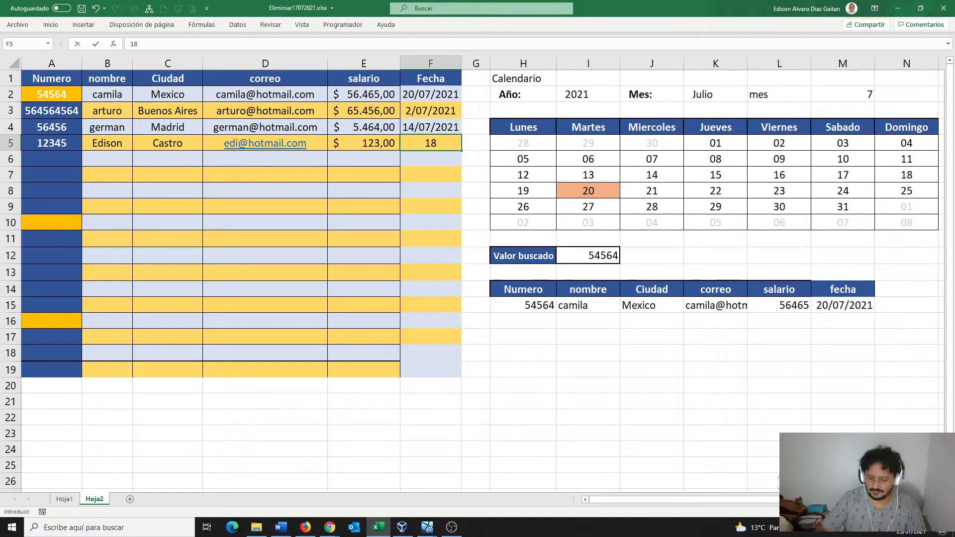
text(/0)
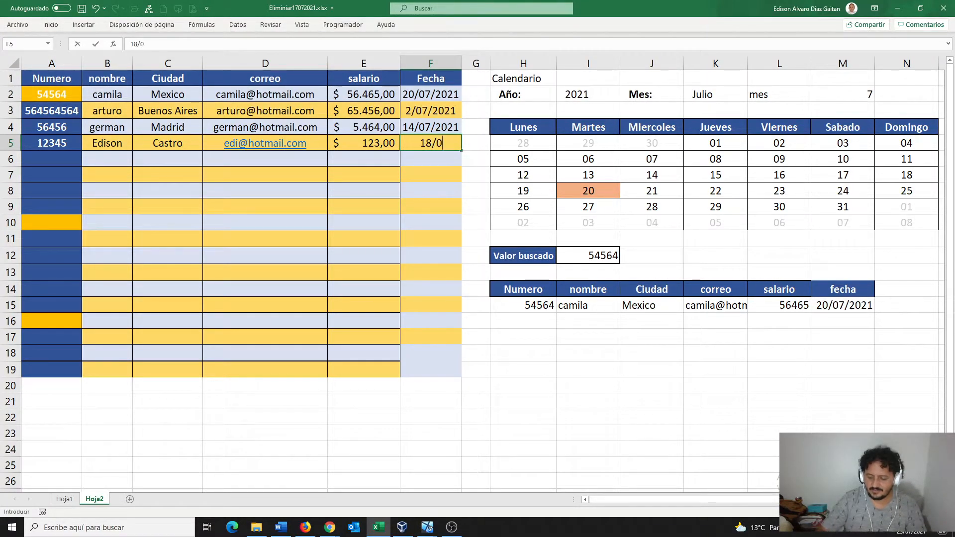
text(7/2021)
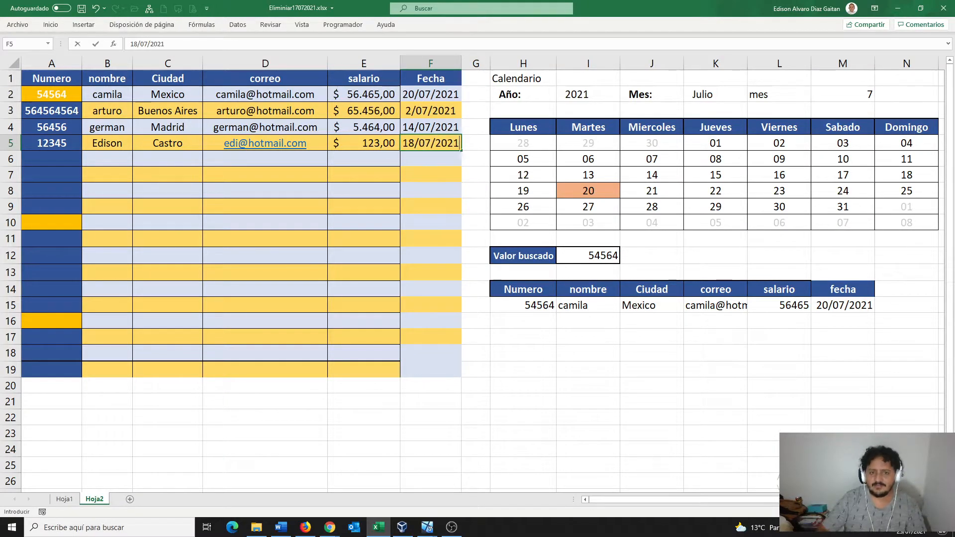
key(Return)
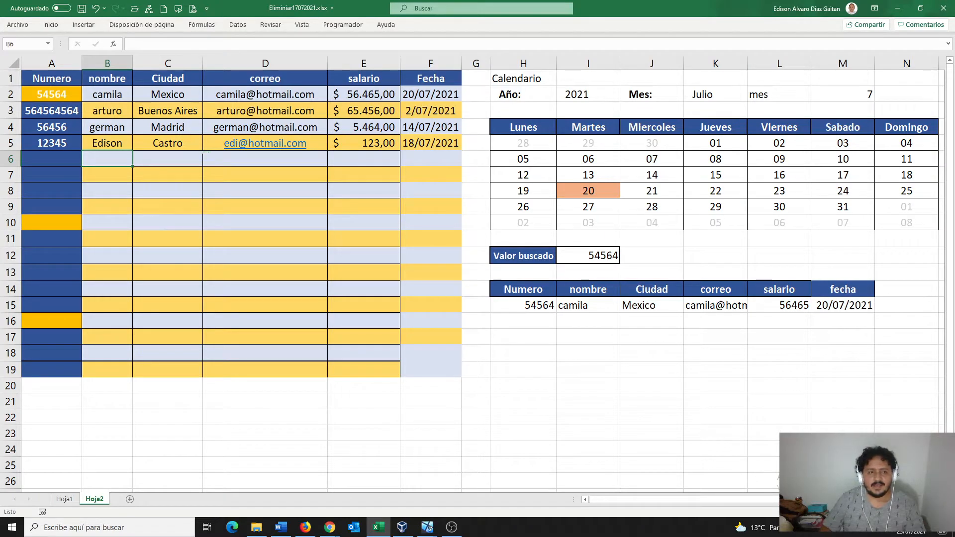
- Replace the Valor buscado value 54564 with 12345 in the lookup area
drag(52, 143, 431, 143)
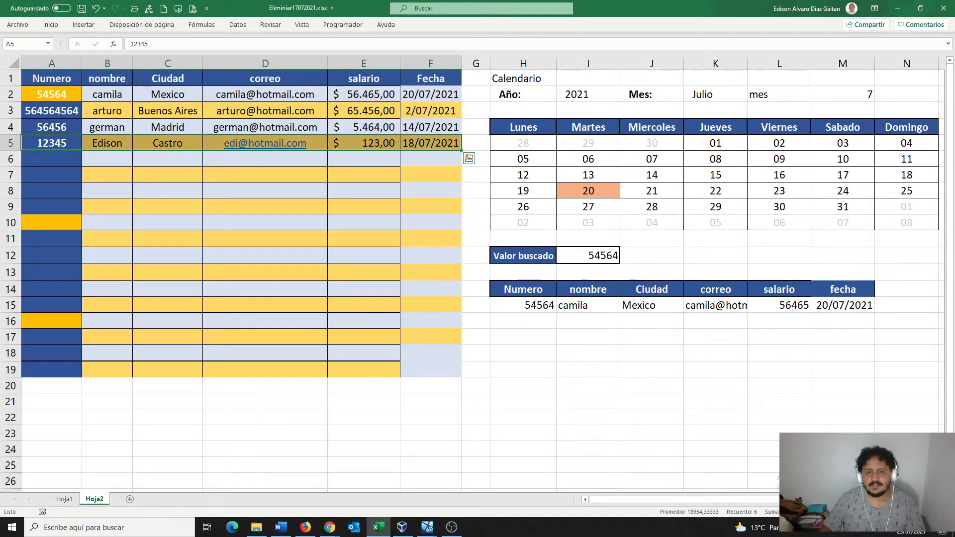
drag(524, 95, 907, 223)
drag(523, 255, 907, 337)
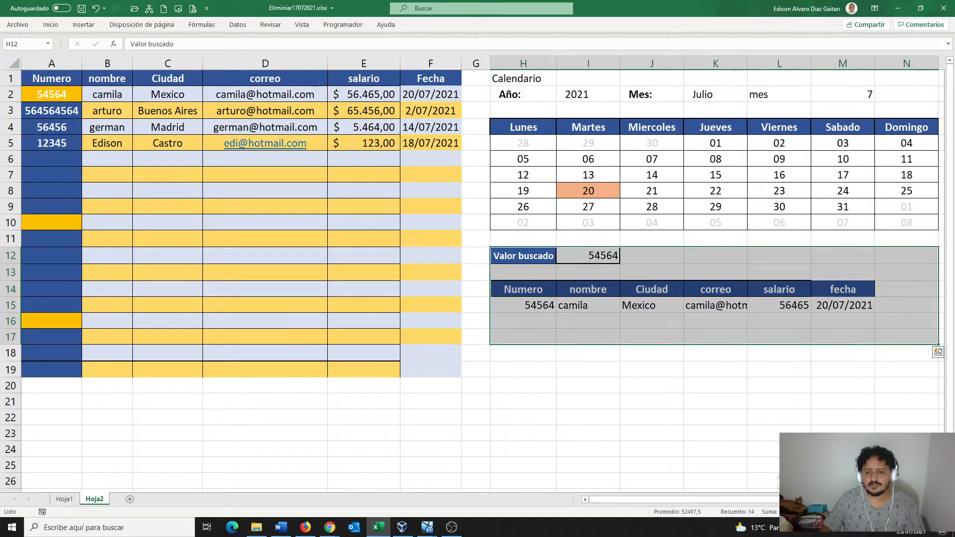
click(588, 256)
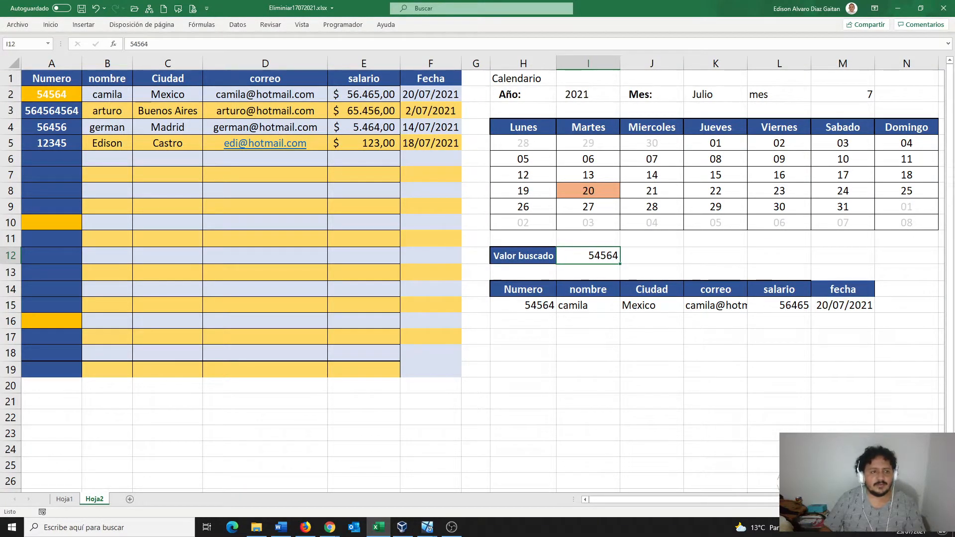
text(12345)
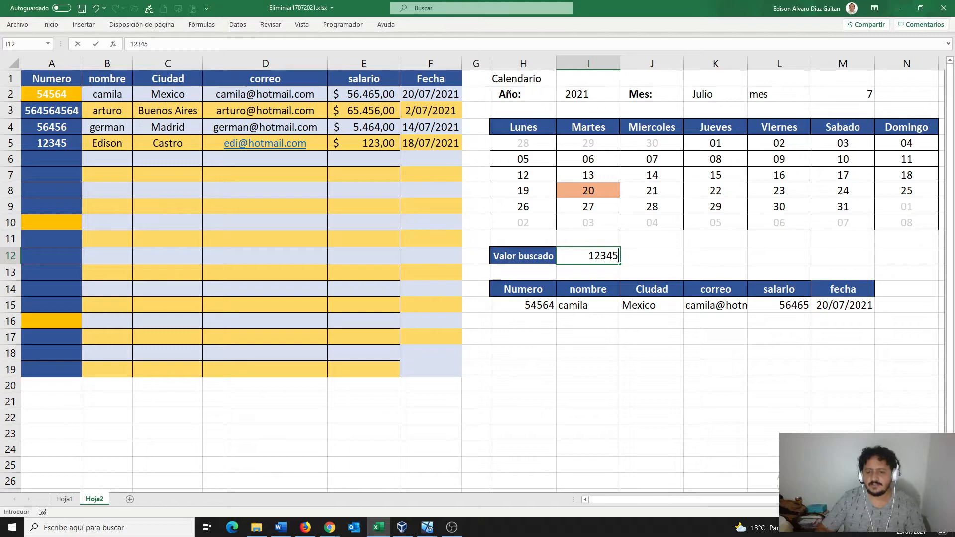
key(Return)
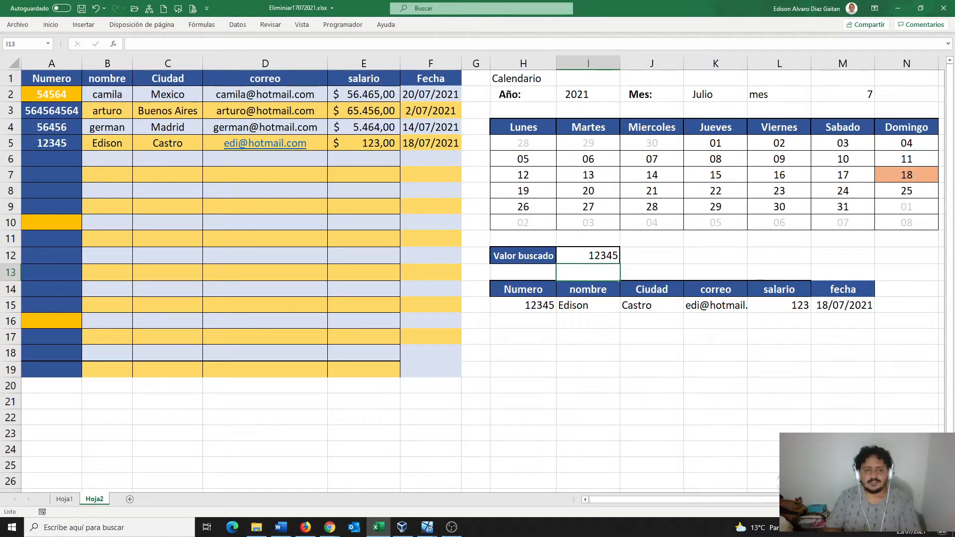
click(907, 175)
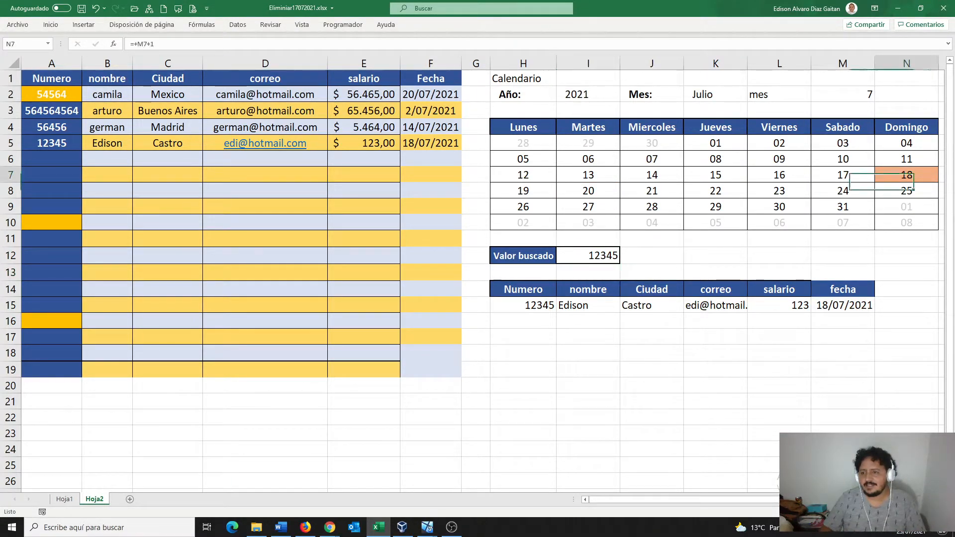
drag(843, 159, 907, 191)
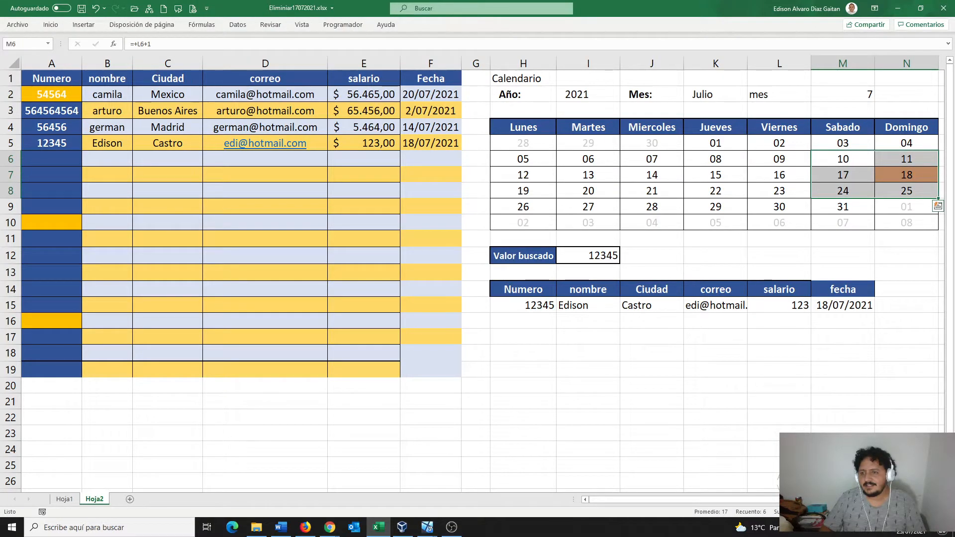
click(906, 175)
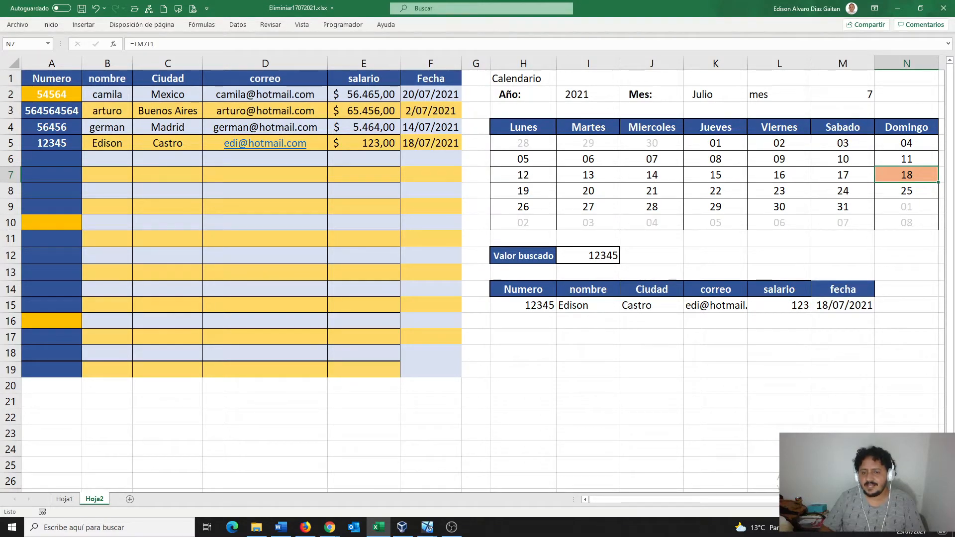
click(523, 304)
click(431, 143)
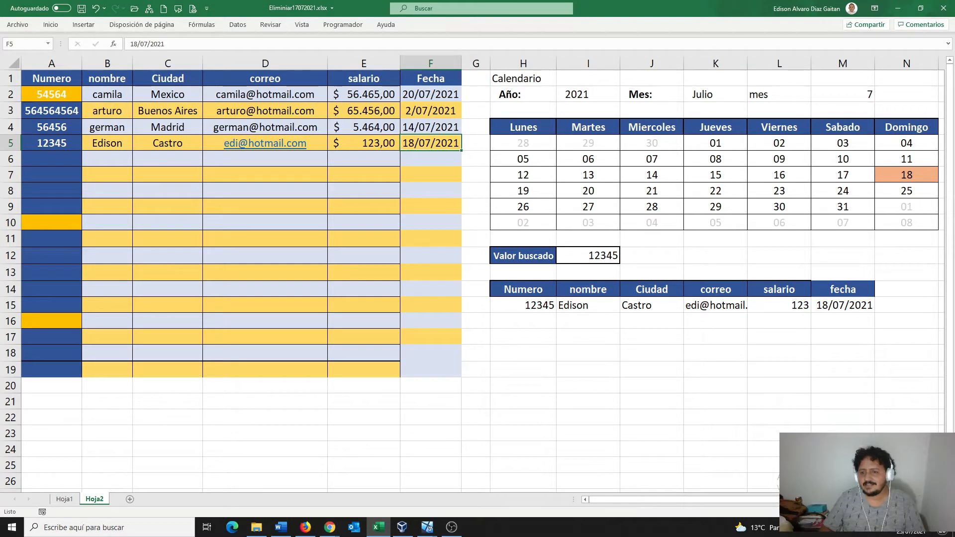
click(715, 305)
click(524, 321)
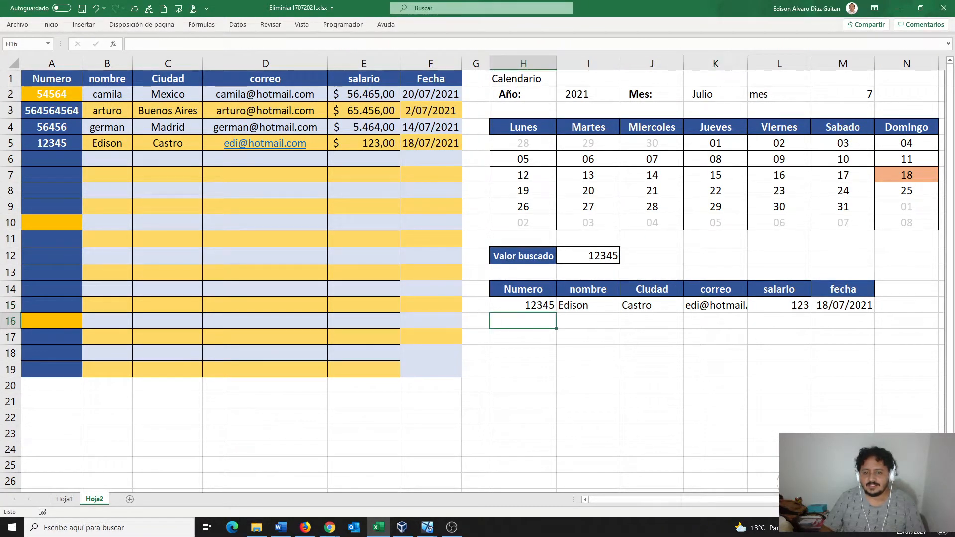
drag(588, 320, 588, 336)
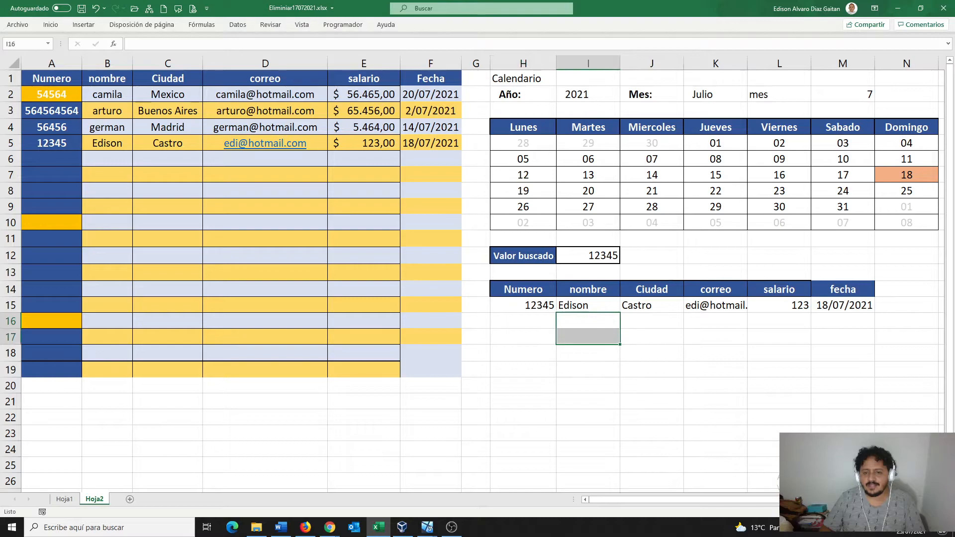
click(652, 353)
click(652, 321)
drag(715, 321, 715, 337)
drag(779, 353, 779, 370)
click(843, 369)
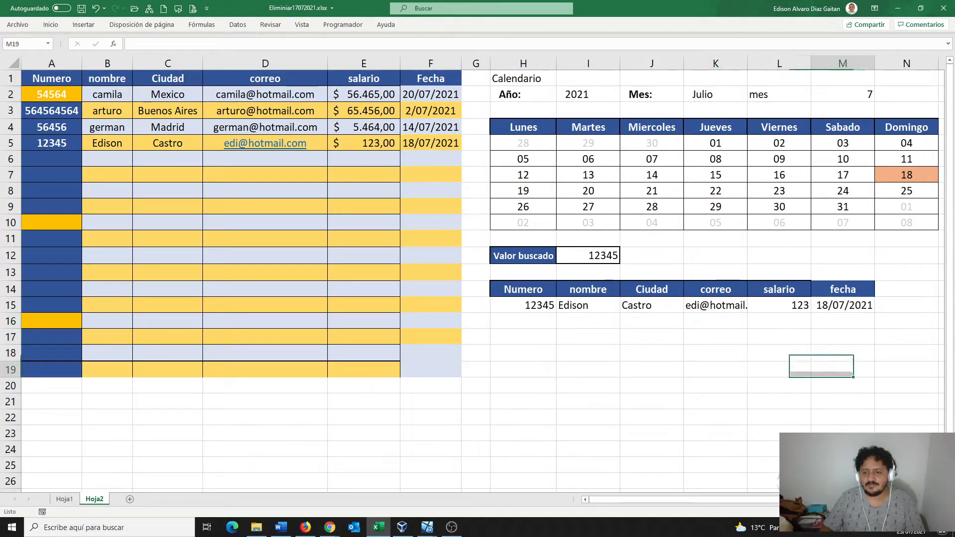
click(843, 337)
click(779, 321)
click(523, 305)
click(523, 272)
click(524, 305)
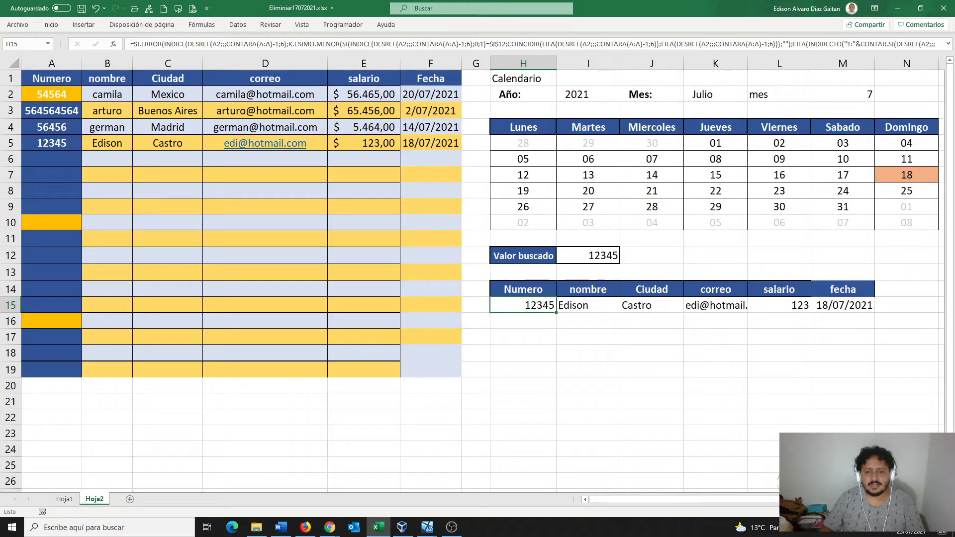
click(52, 159)
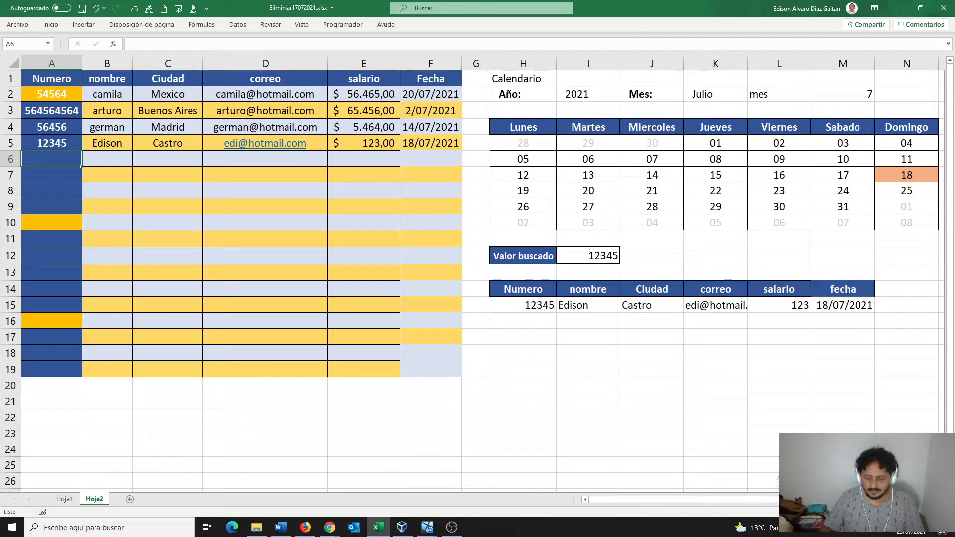
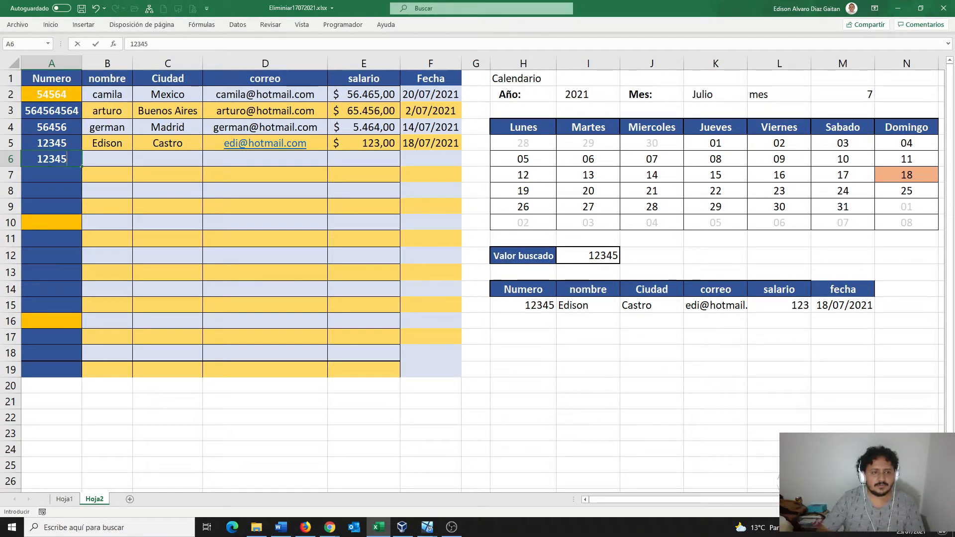
- Enter number 12345, the employee's name and city mendez into row 6
key(Tab)
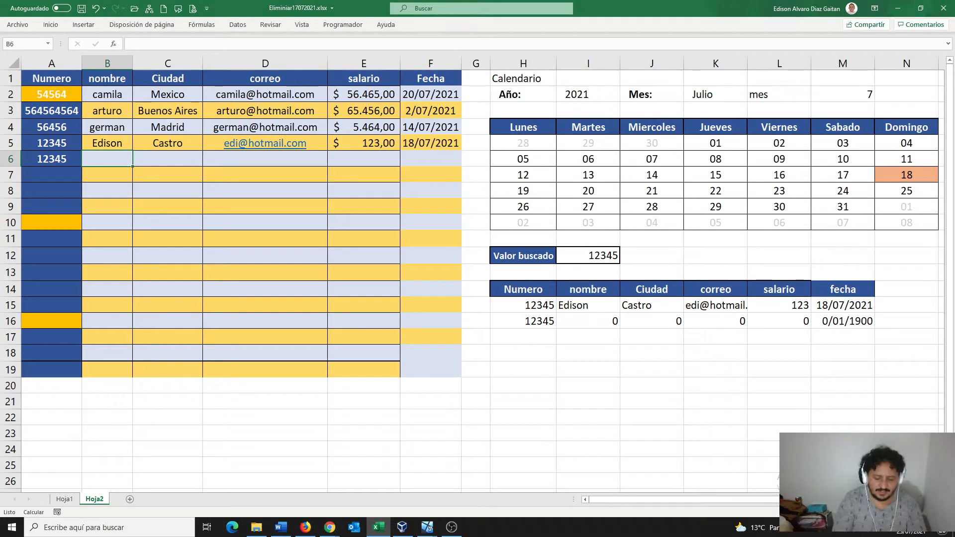
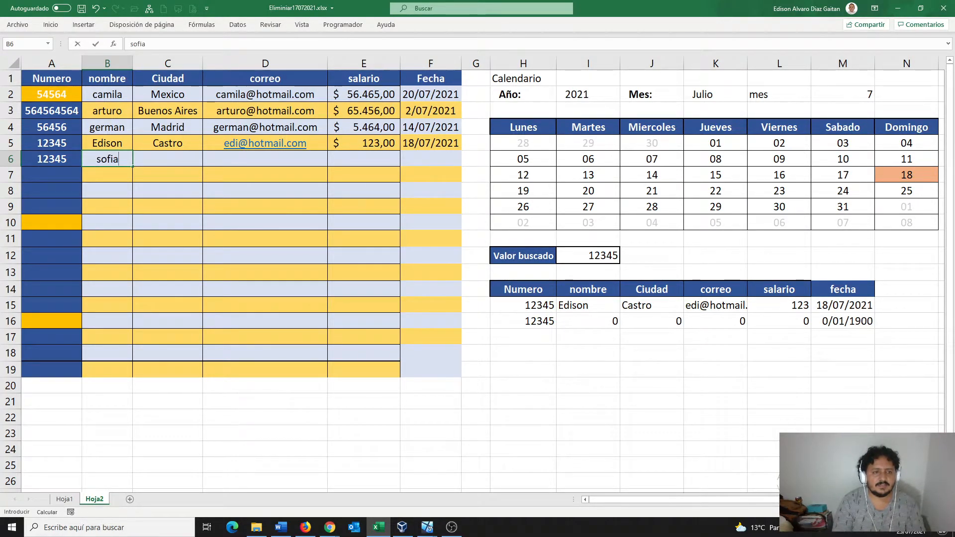
key(Tab)
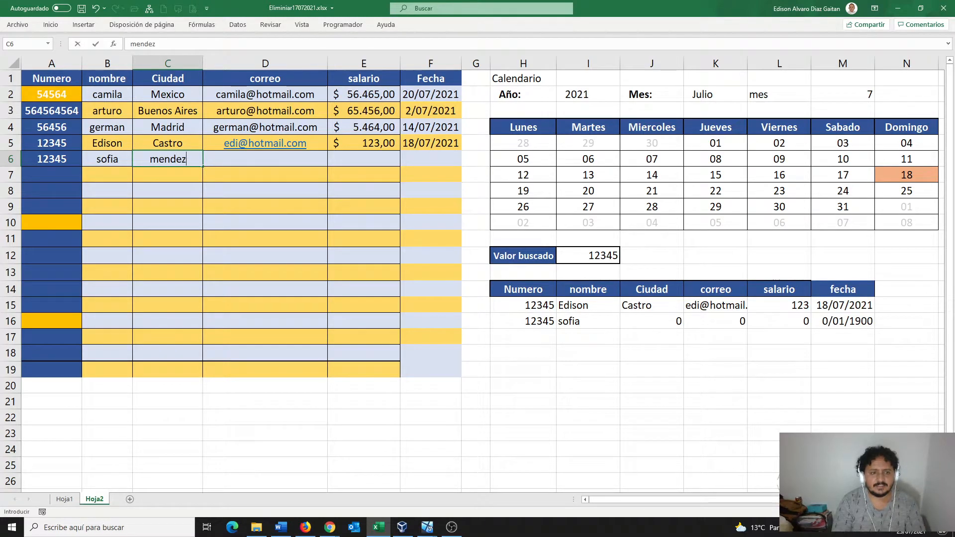
key(Tab)
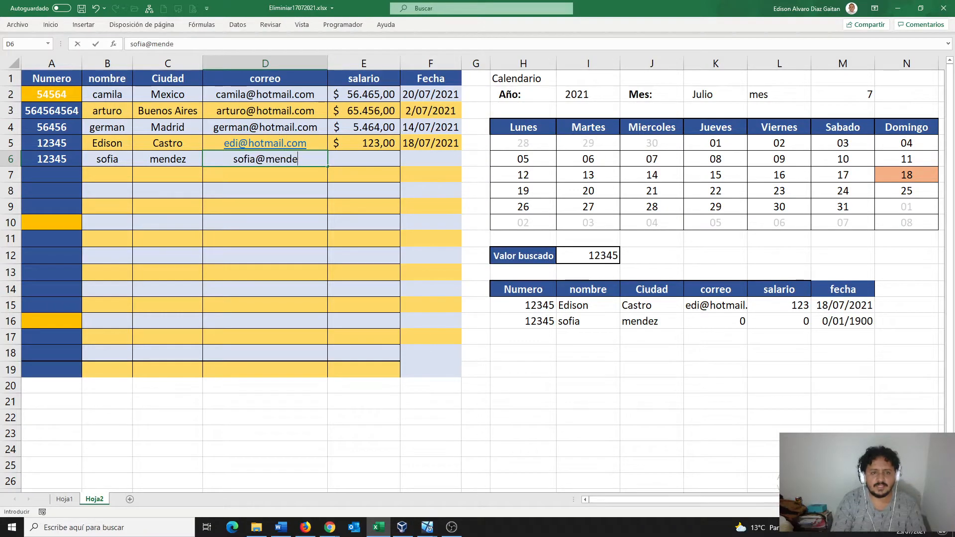
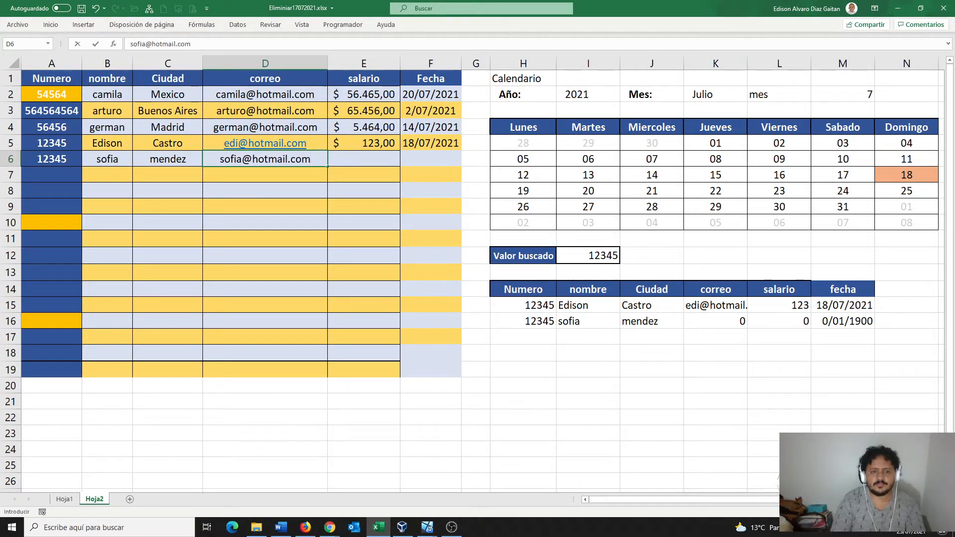
- Complete row 6 with the employee's e-mail, salary 456 and date 01/07/2021
key(Tab)
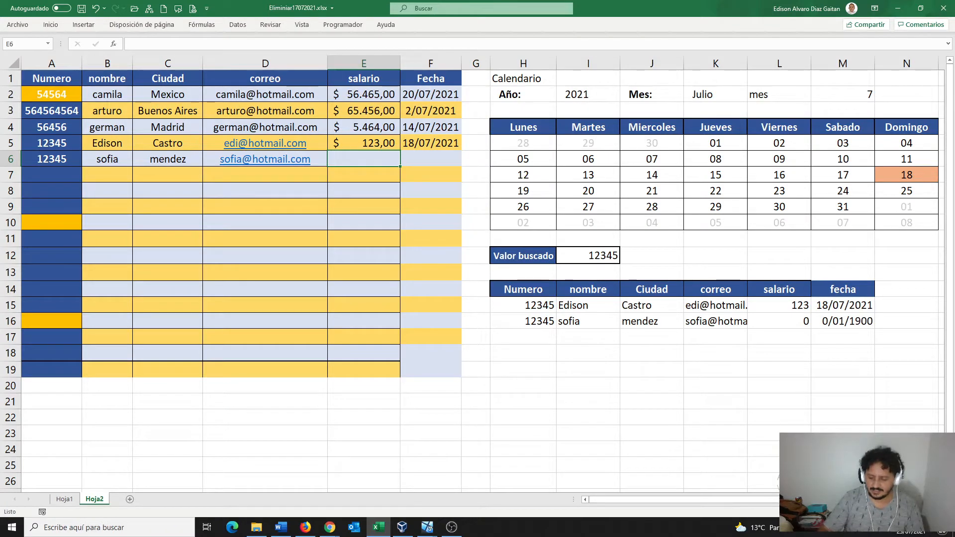
text(456)
key(Tab)
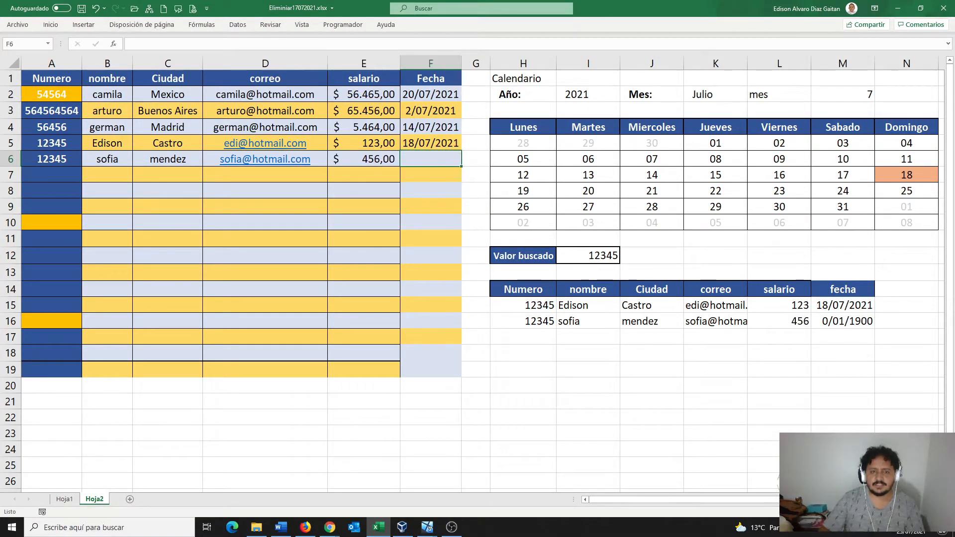
text(01)
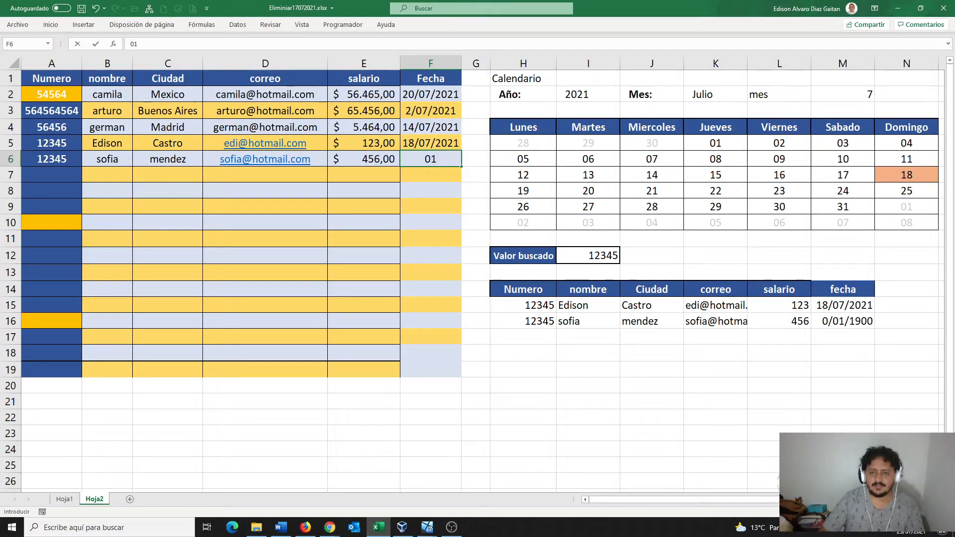
text(/)
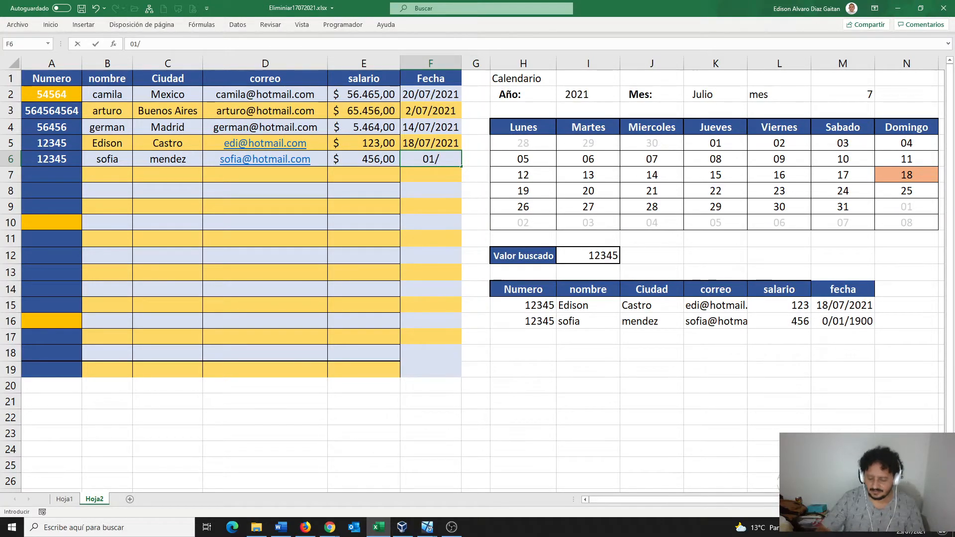
text(07/2021)
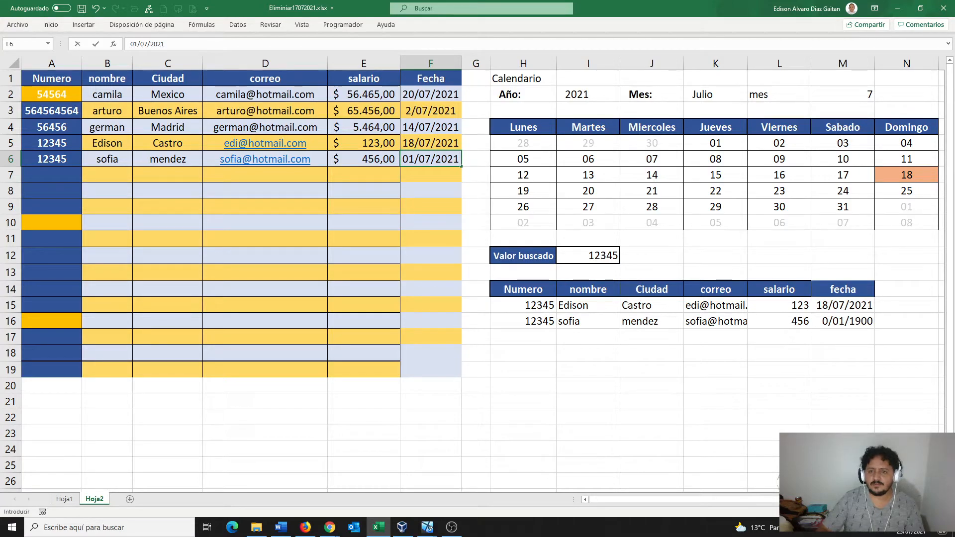
key(Return)
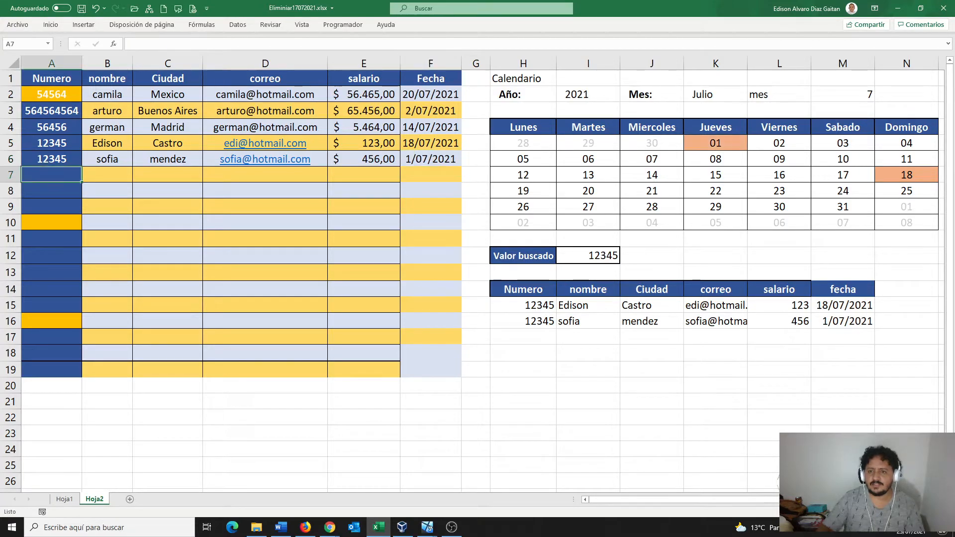
- Copy the row 6 record A6:F6 and paste it into A7:F9
drag(522, 320, 866, 324)
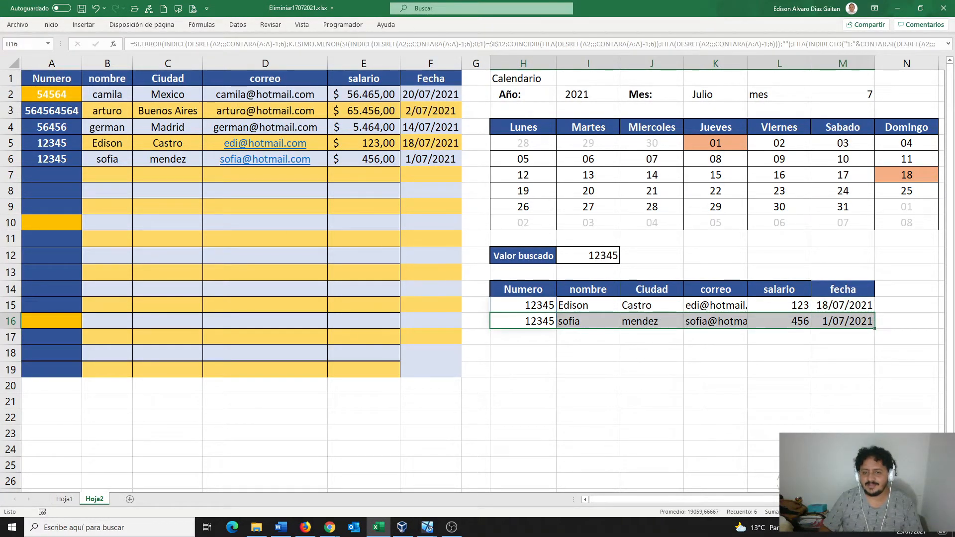
click(715, 143)
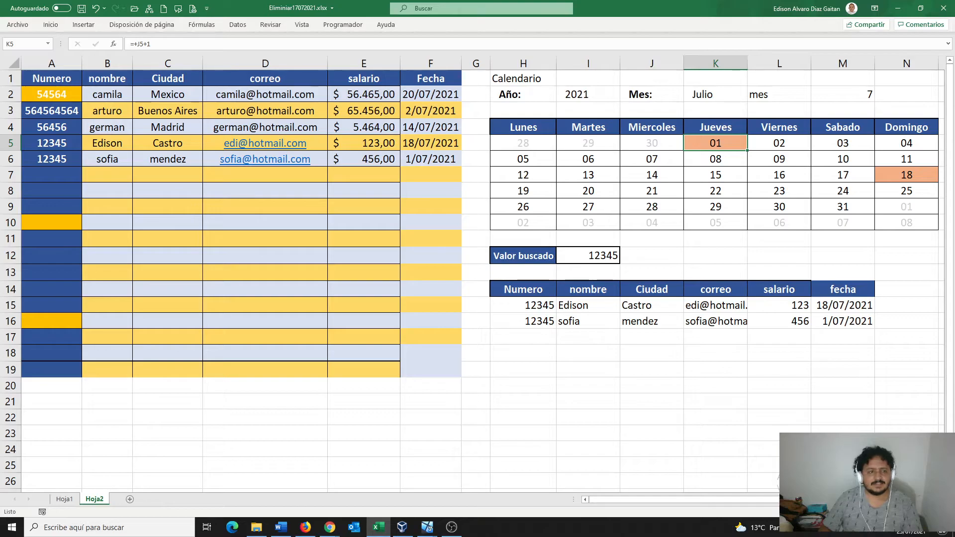
drag(52, 159, 431, 160)
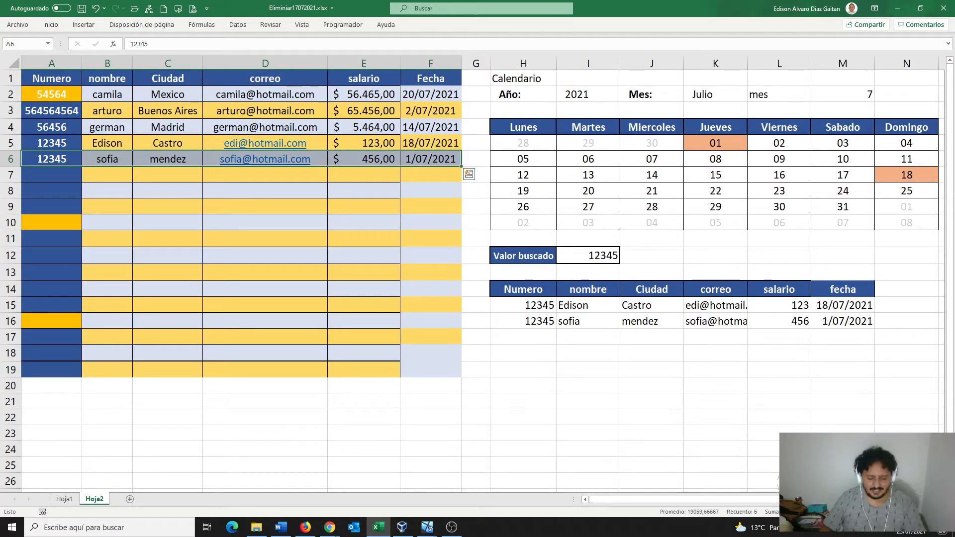
key(ctrl+c)
drag(52, 174, 430, 206)
key(ctrl+v)
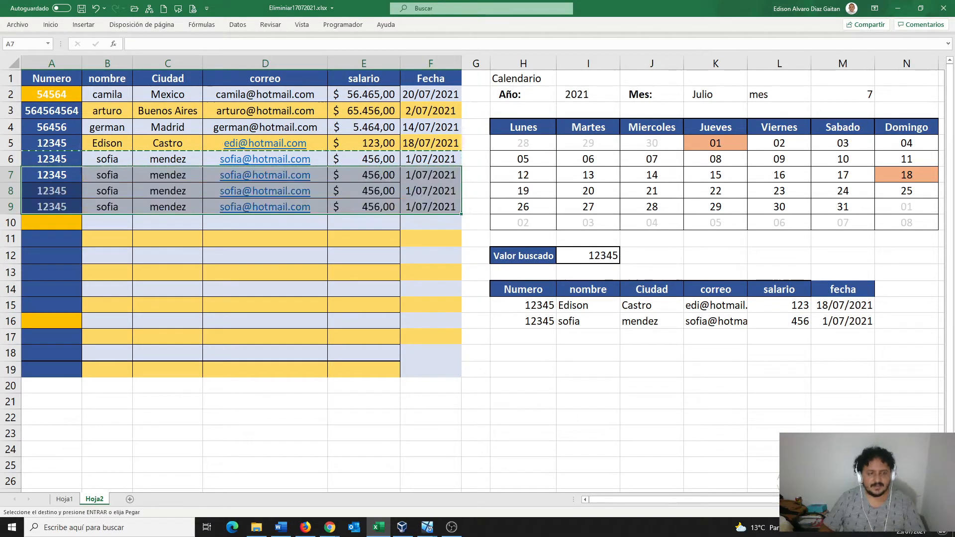
- Replace the copied names in B7:B9 with three different employee names
click(107, 191)
click(107, 175)
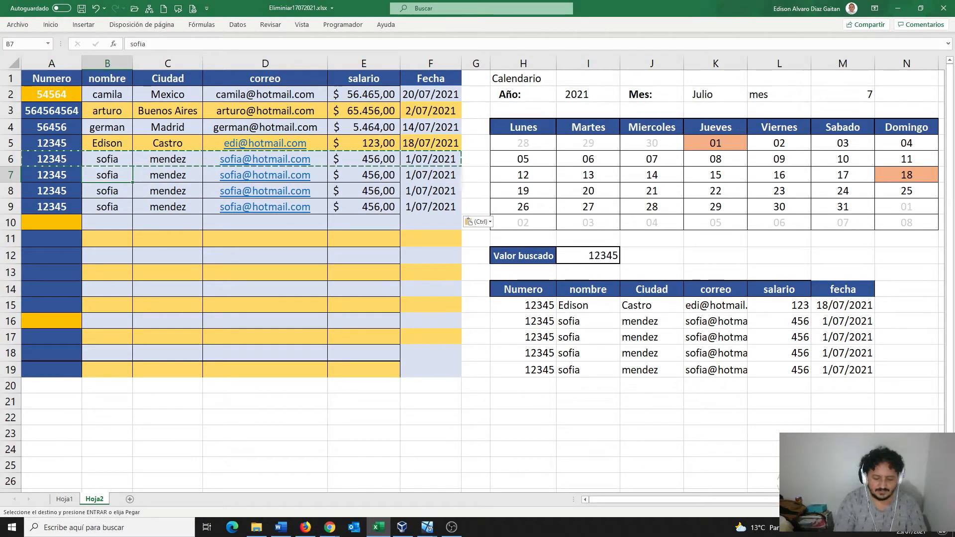
text(carlos)
key(Return)
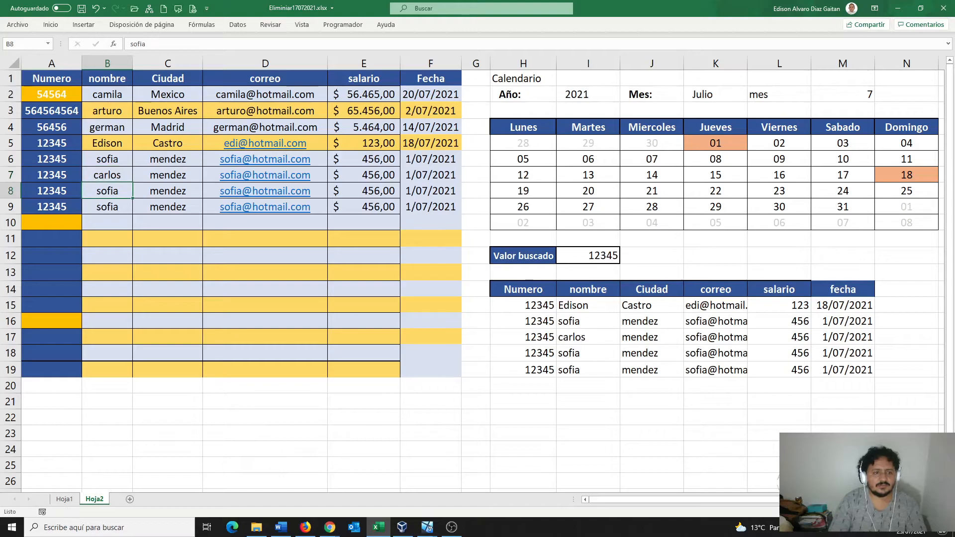
text(herna)
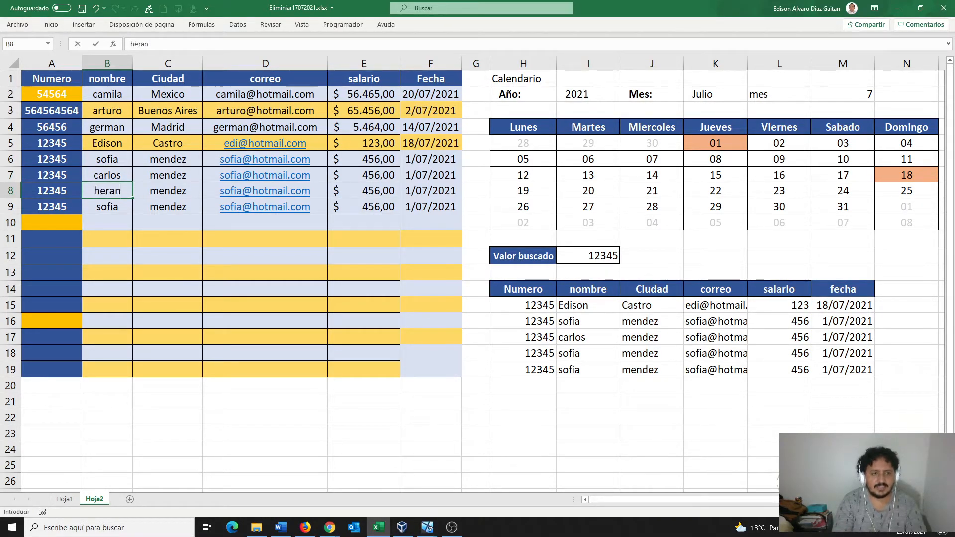
text(n)
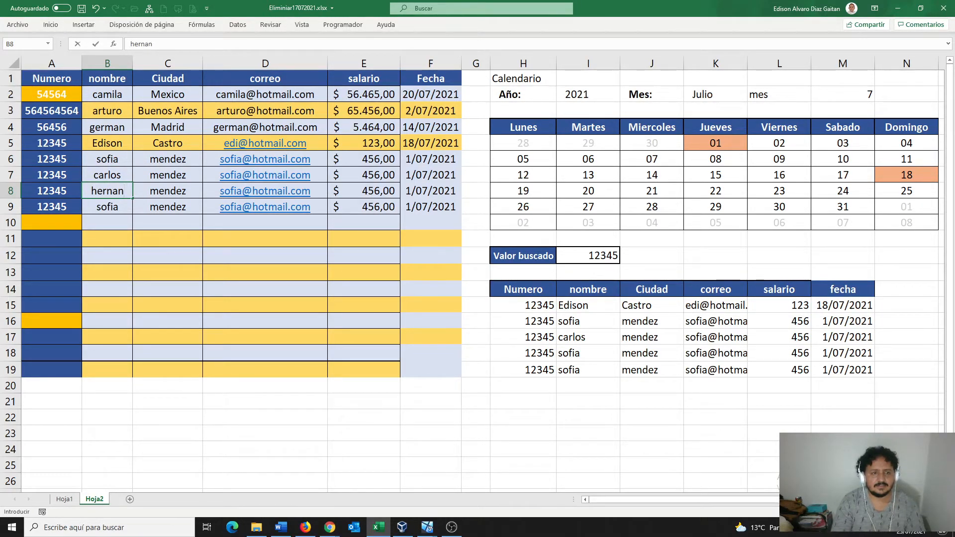
key(Return)
text(ste)
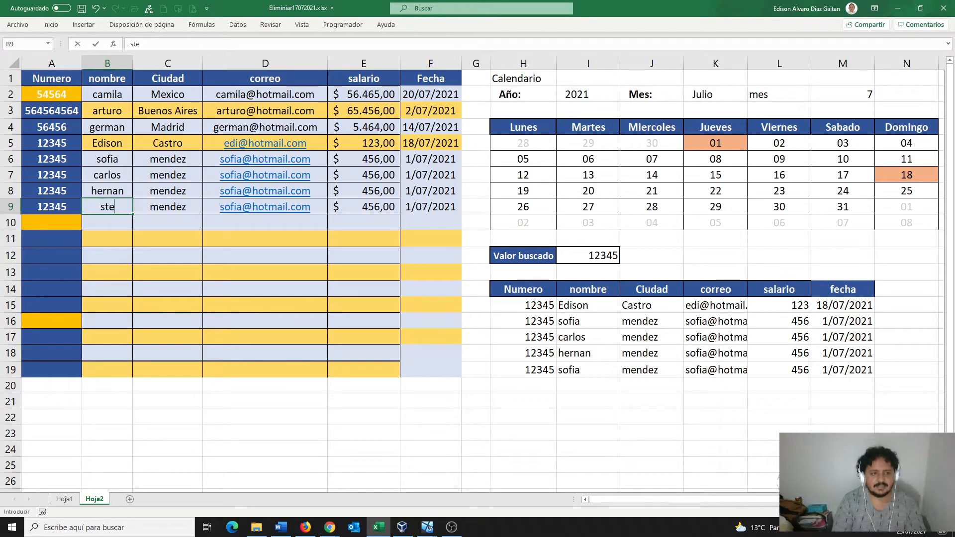
text(vve)
key(BackSpace)
key(BackSpace)
key(BackSpace)
text(ven)
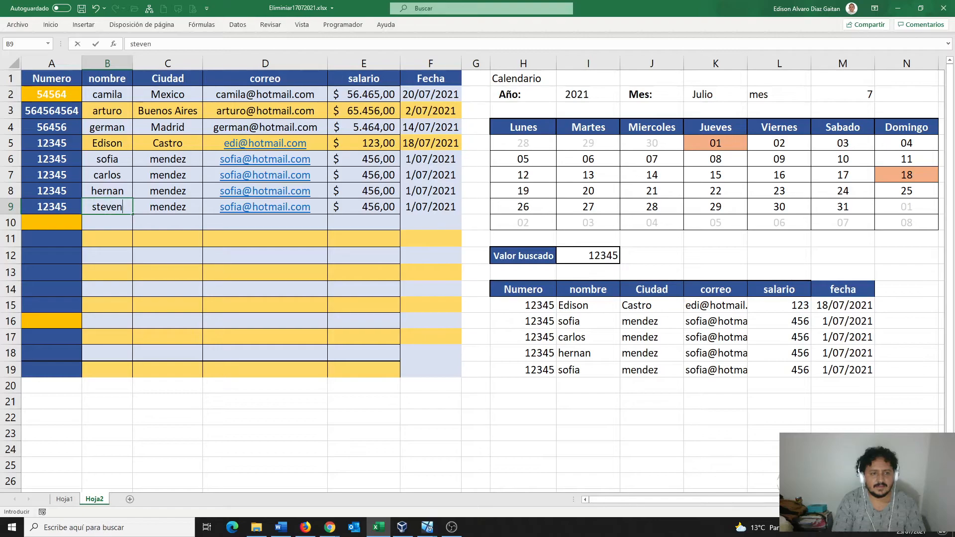
key(Tab)
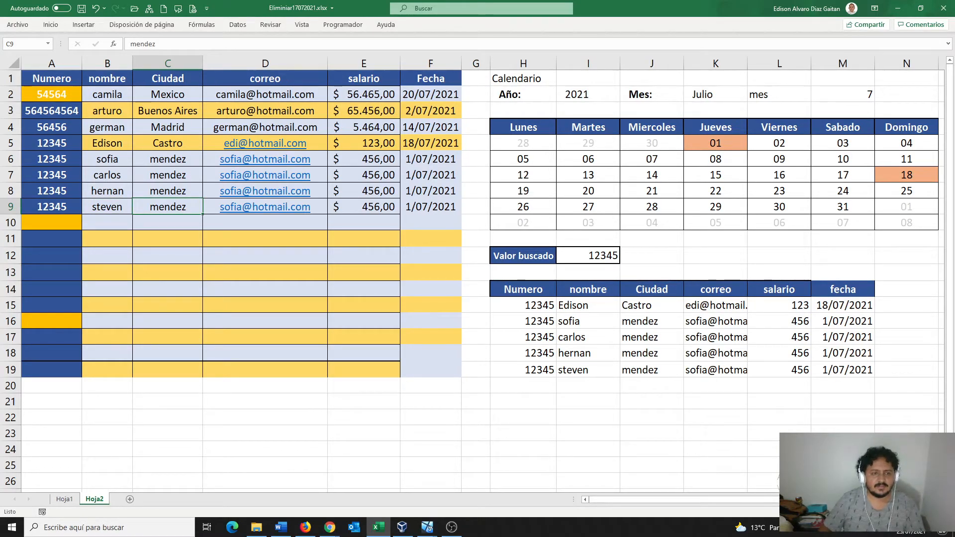
- Set the cities in C7:C9 to calle, lorenzo and perez
click(167, 175)
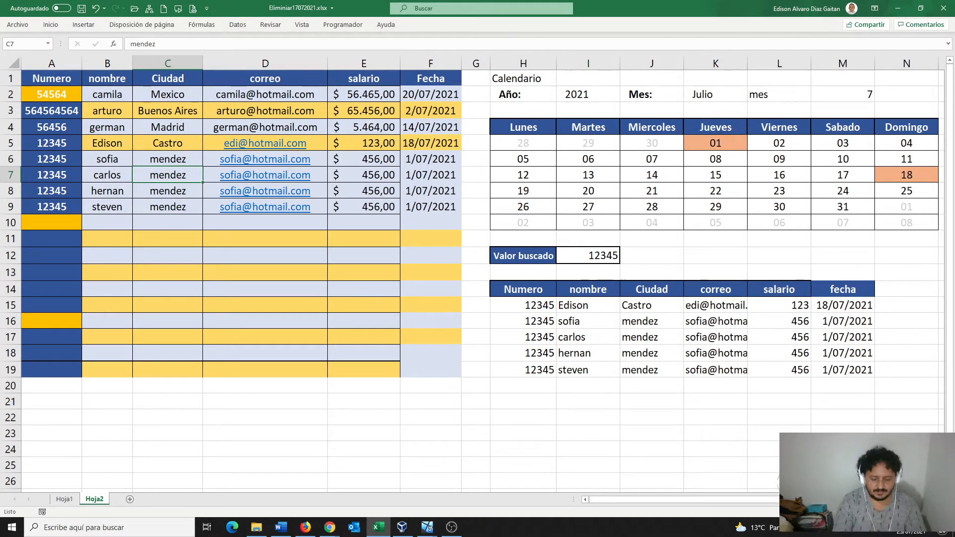
text(calle)
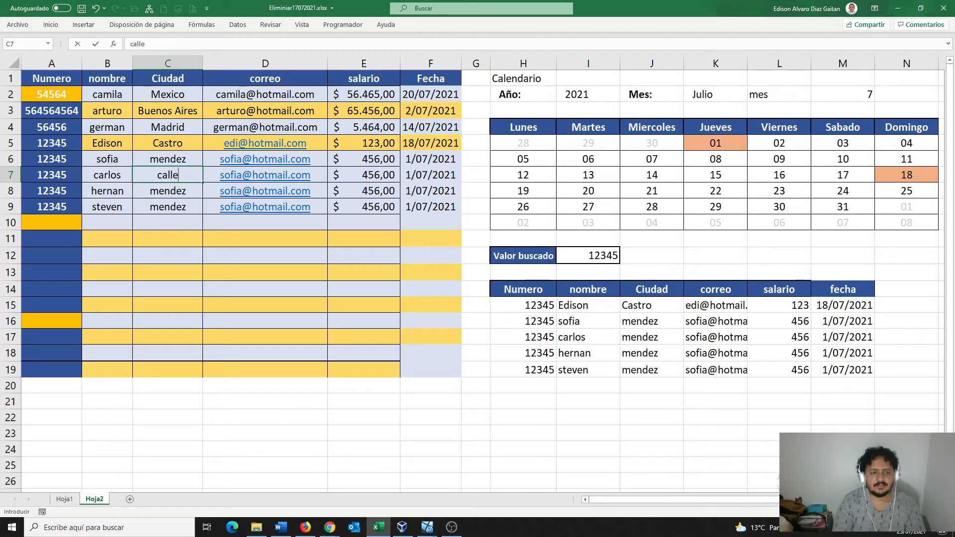
key(Return)
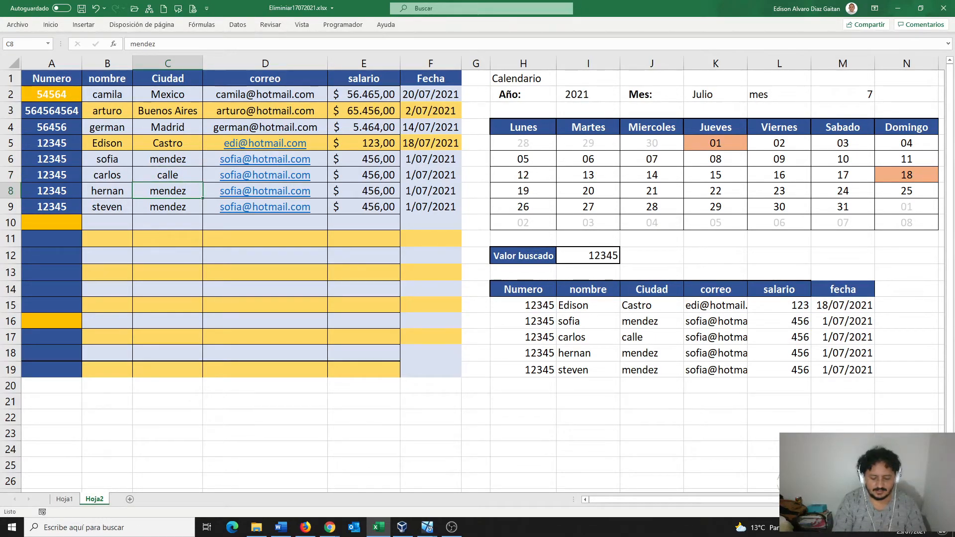
text(l)
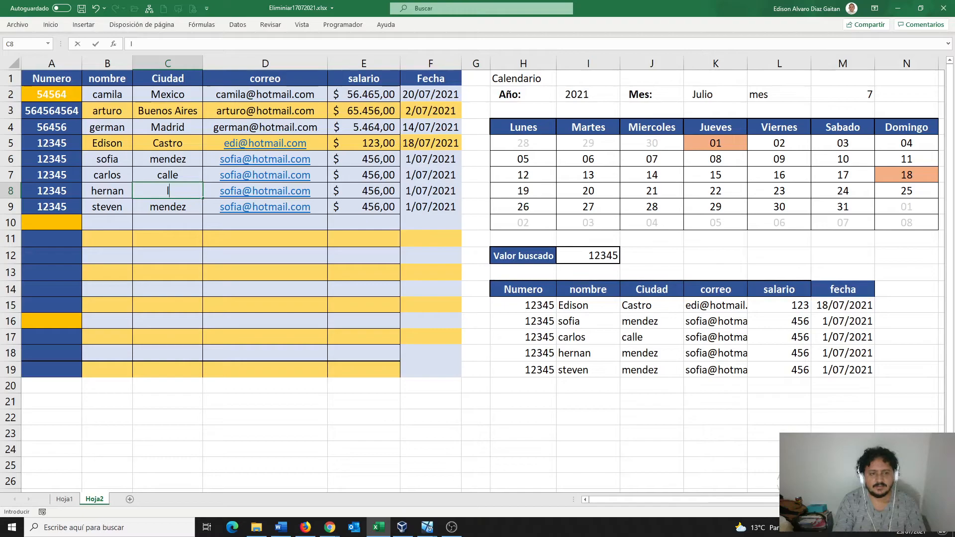
text(orenzo)
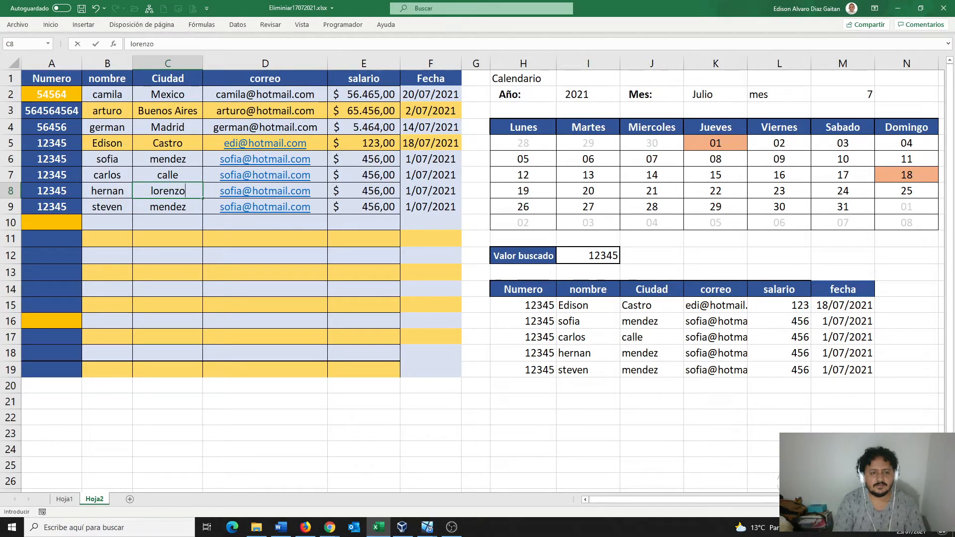
key(Return)
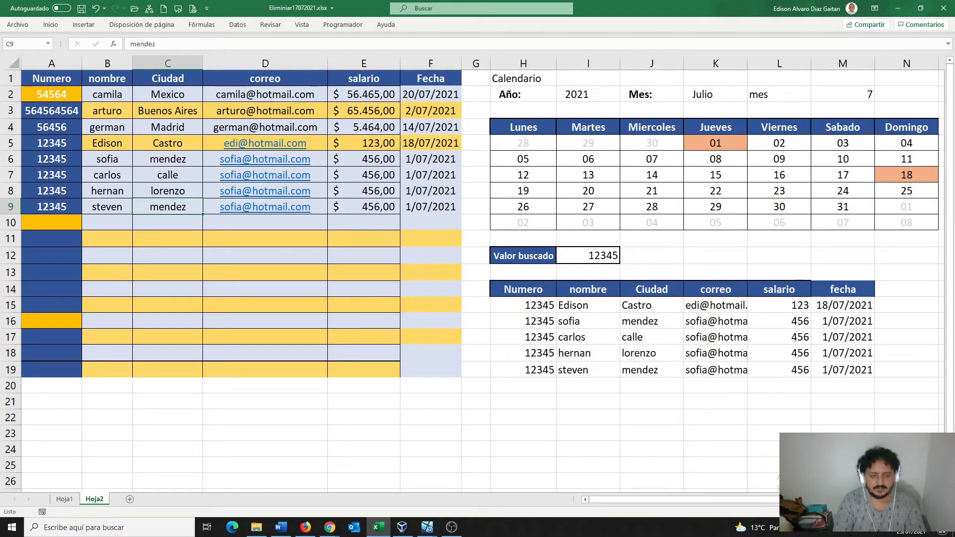
text(perez)
key(Tab)
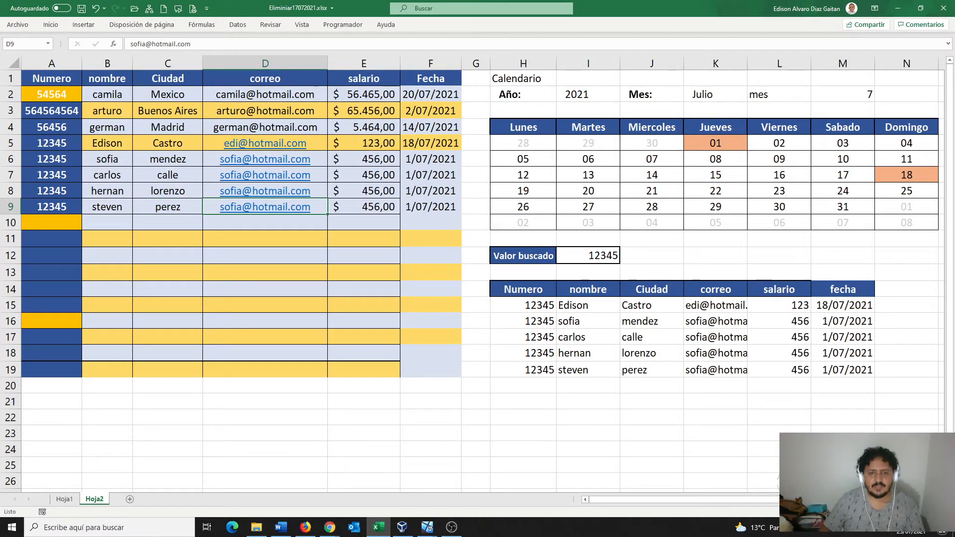
click(431, 175)
- Change the dates in F7, F8 and F9 to 28/07, 30/07 and 12/07/2021
double_click(430, 175)
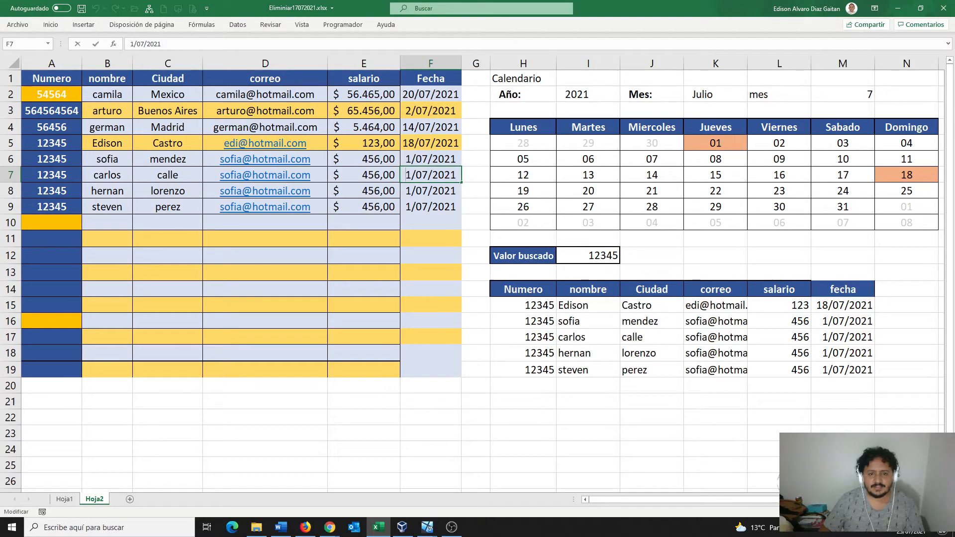
text(28)
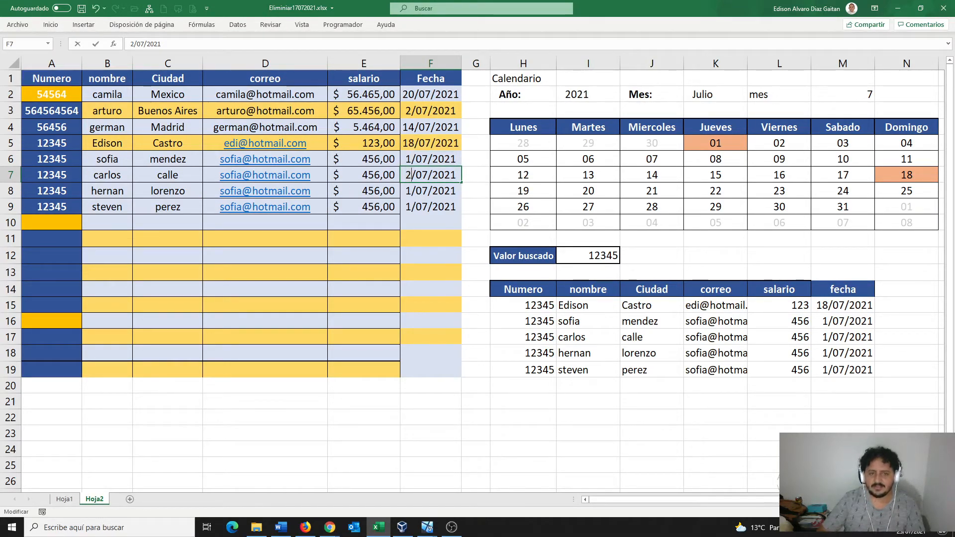
double_click(423, 191)
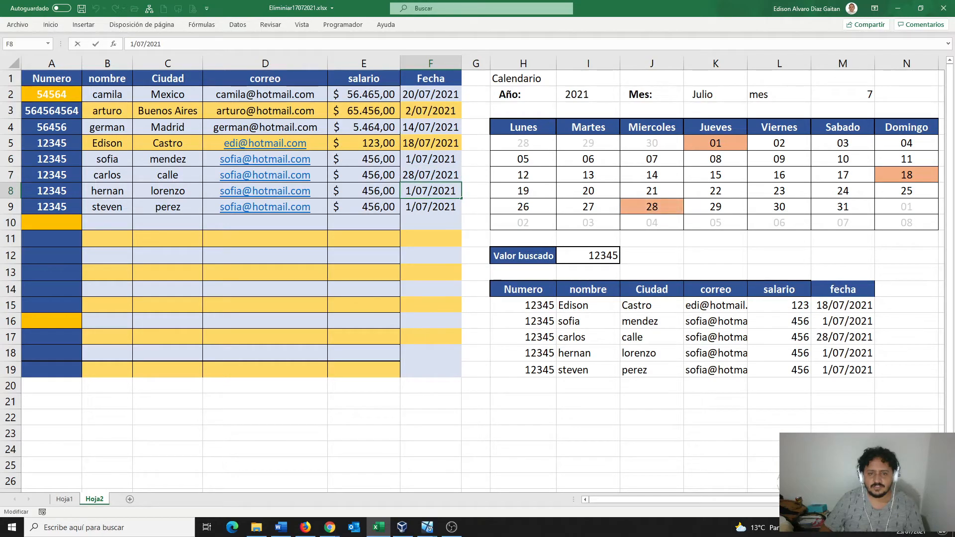
drag(412, 191, 406, 191)
text(30)
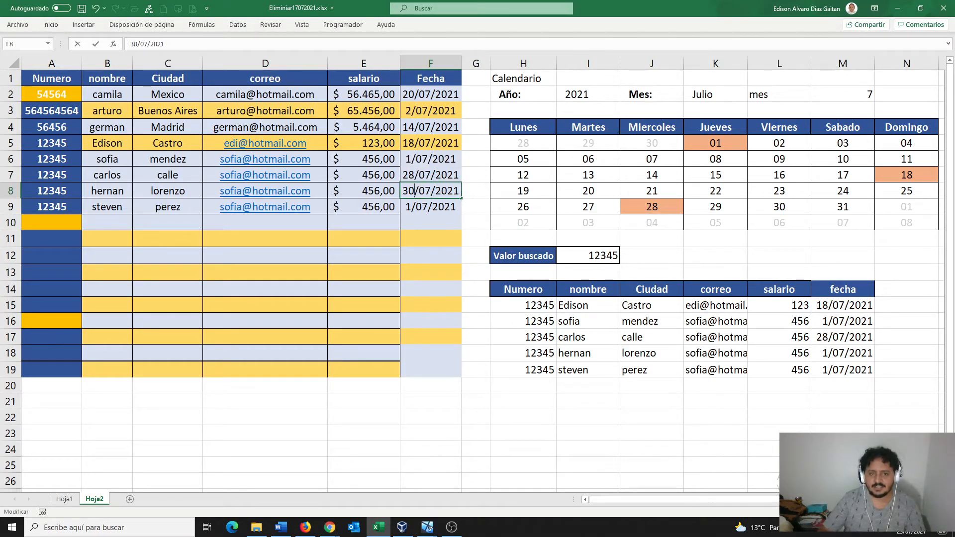
double_click(422, 207)
drag(412, 207, 406, 207)
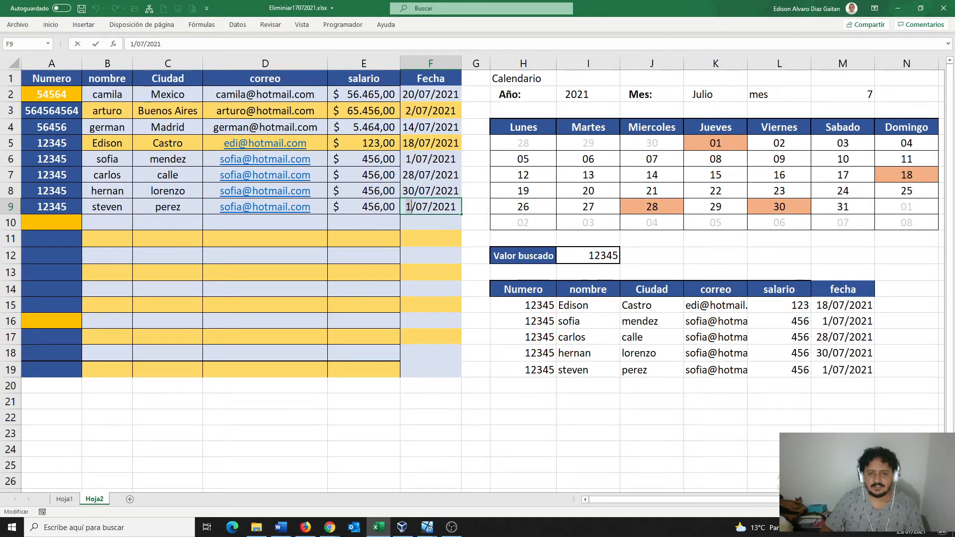
text(12)
click(477, 207)
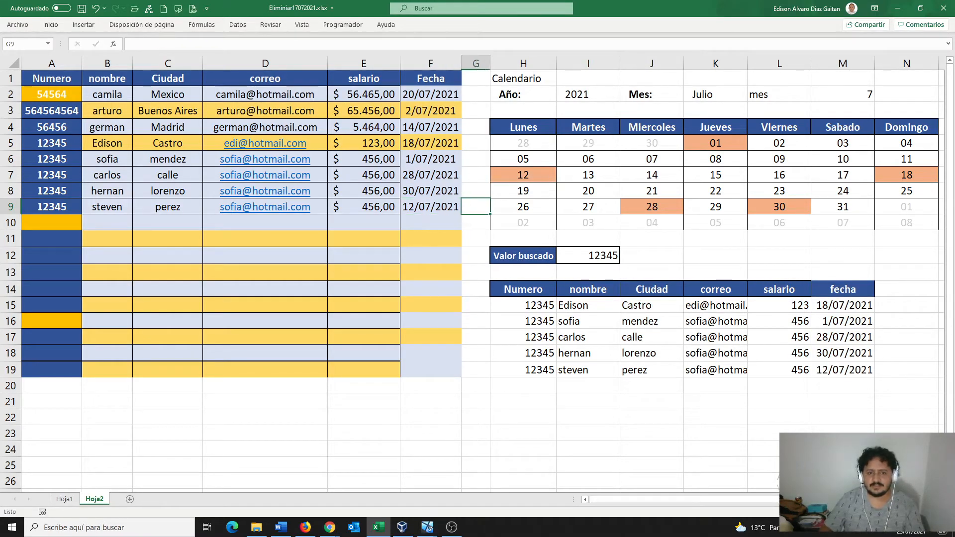
click(364, 223)
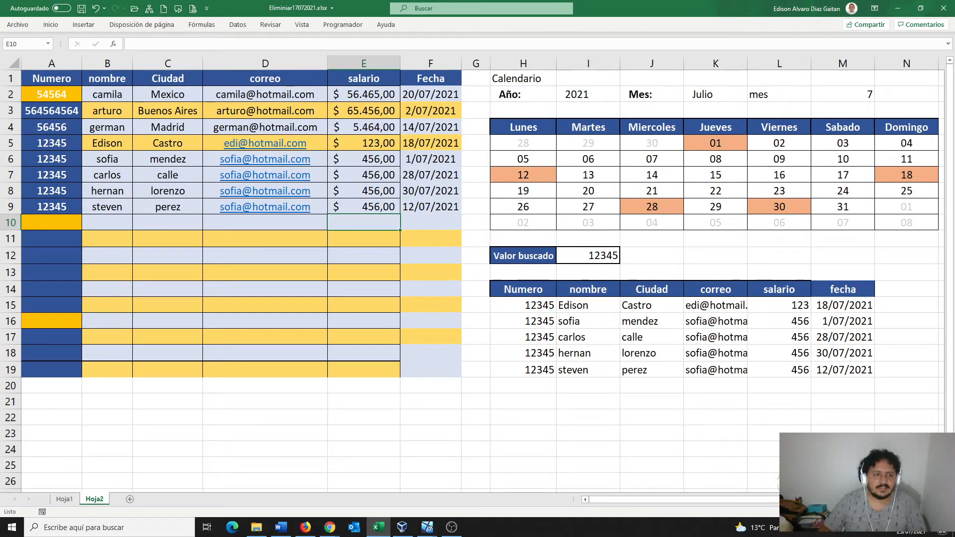
drag(52, 143, 51, 207)
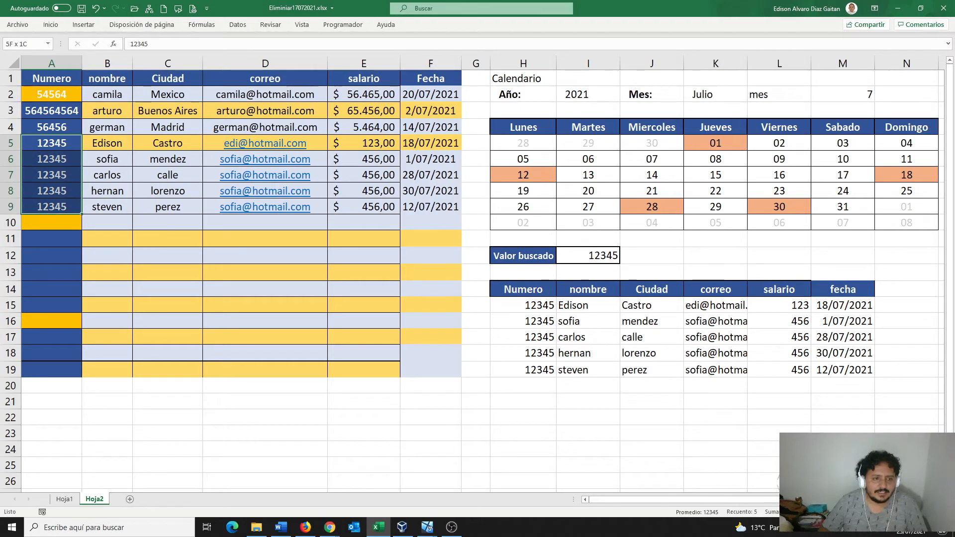
drag(523, 305, 524, 369)
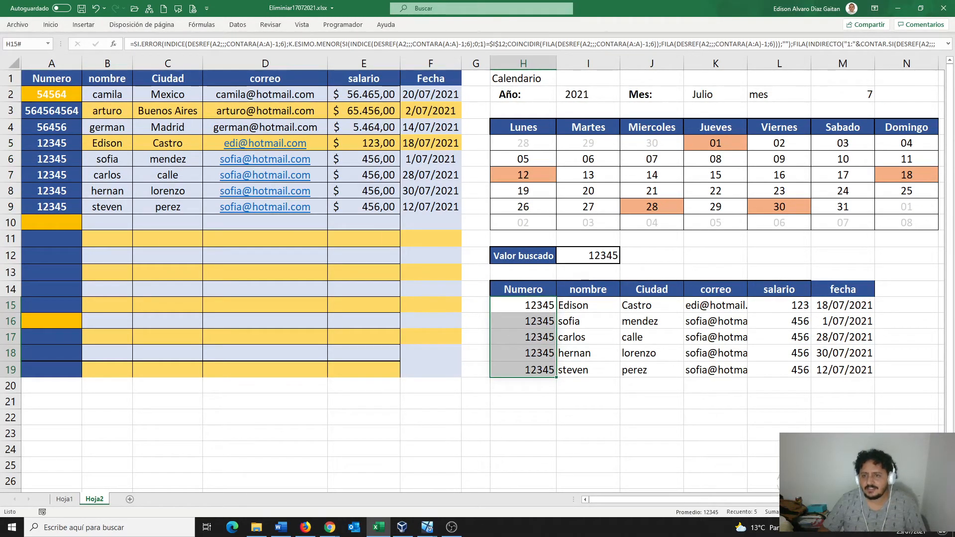
click(715, 144)
ctrl+click(524, 175)
ctrl+click(652, 207)
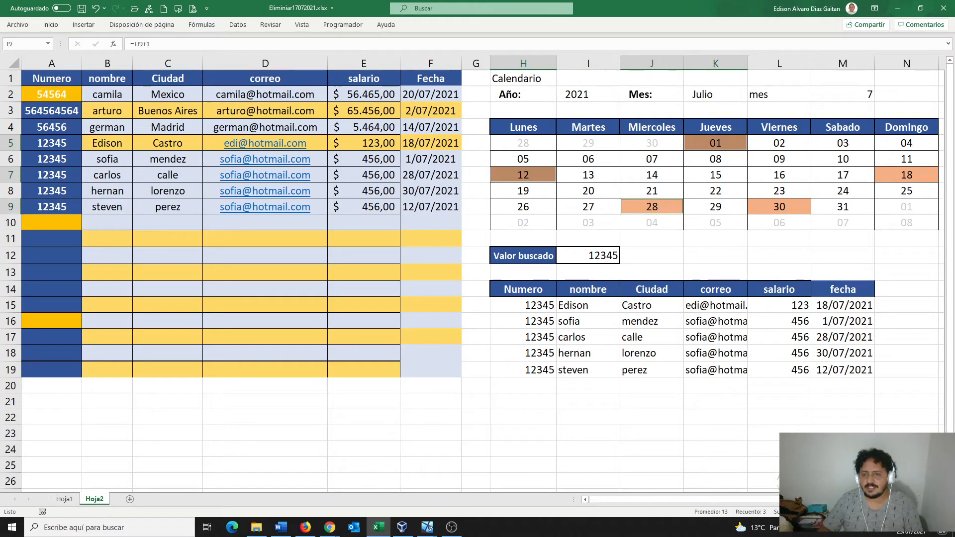
ctrl+click(779, 207)
ctrl+click(907, 175)
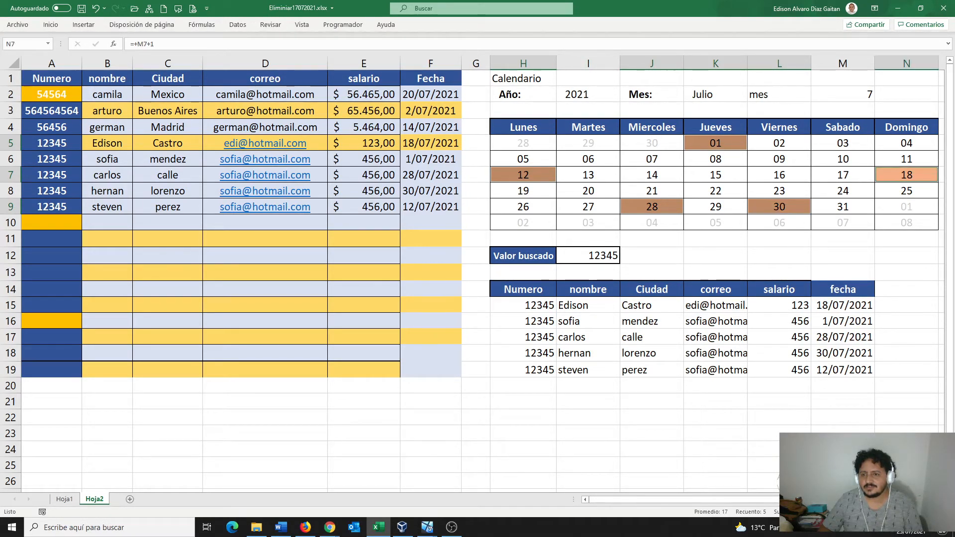
click(652, 175)
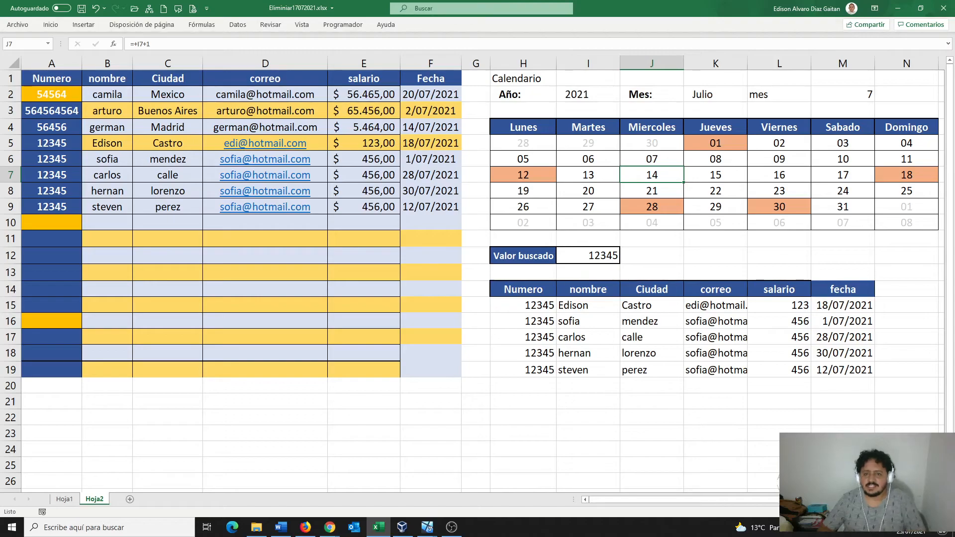